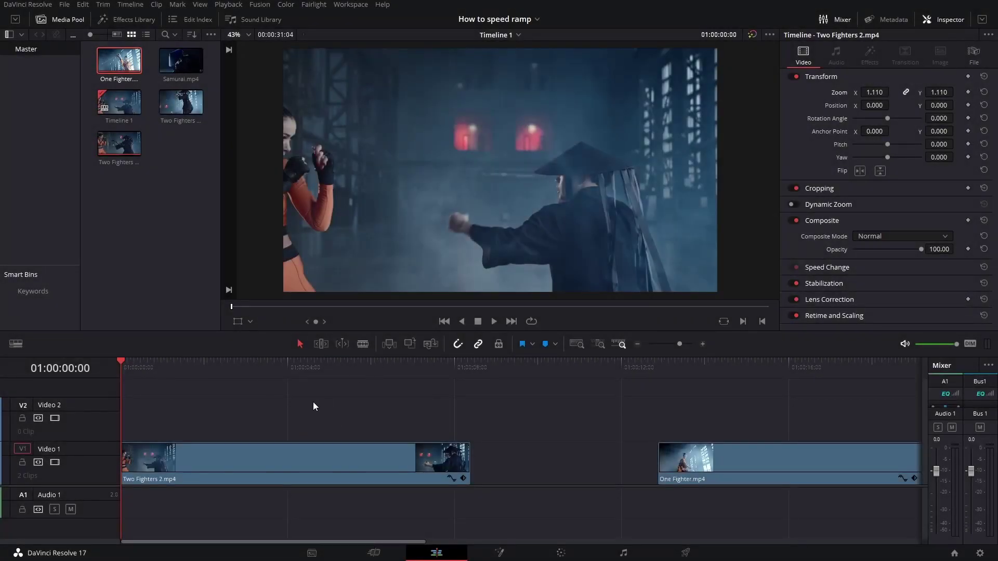
- Select the Two Fighters 2 clip on Timeline 1
click(248, 462)
click(754, 462)
click(364, 453)
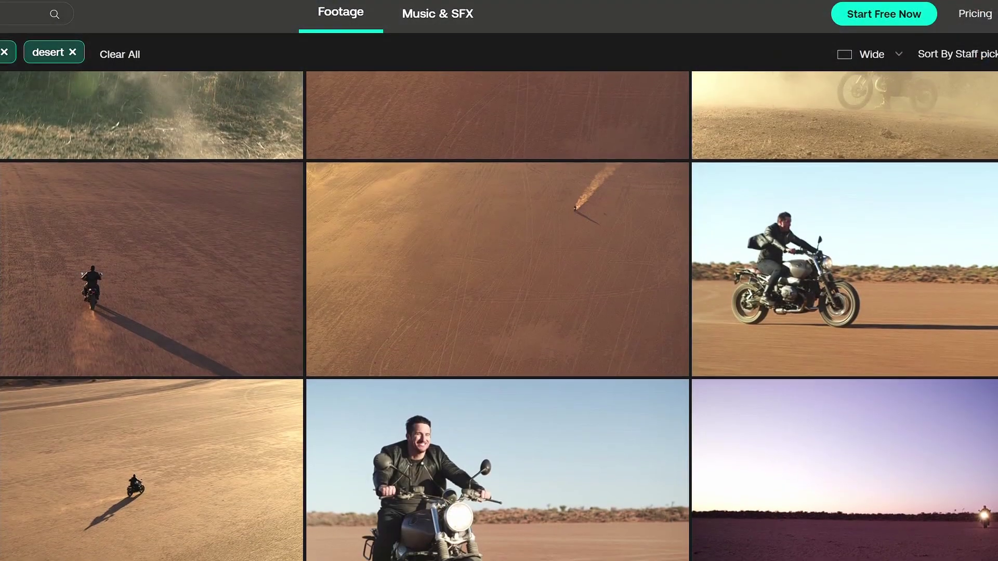
scroll(498, 316, down, 6)
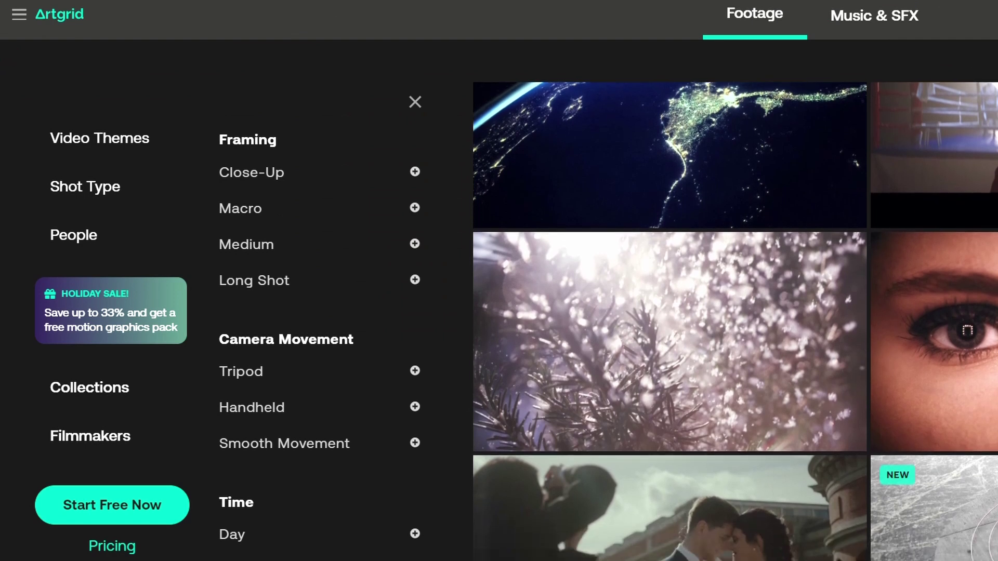
scroll(670, 321, down, 4)
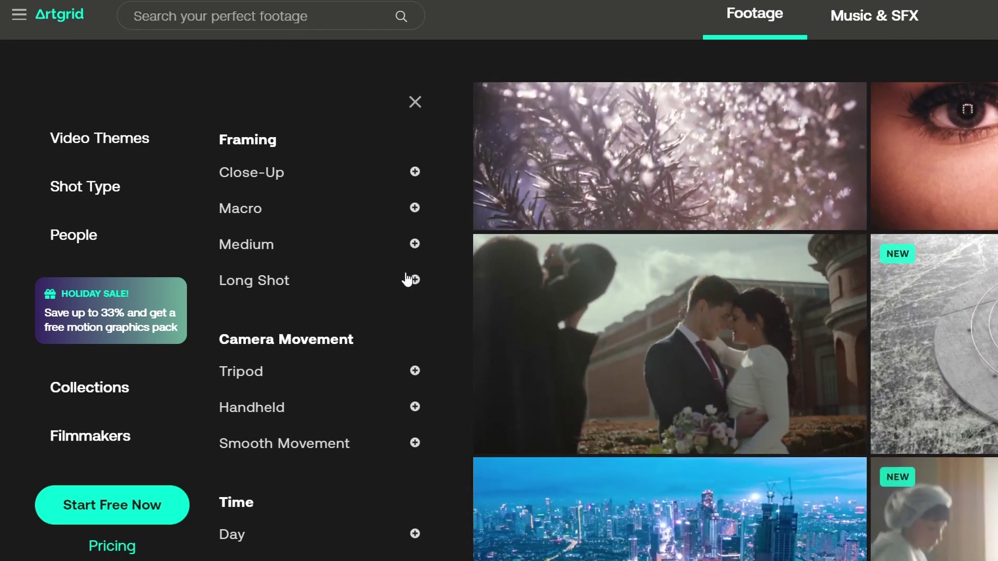
scroll(384, 267, down, 2)
scroll(384, 267, down, 6)
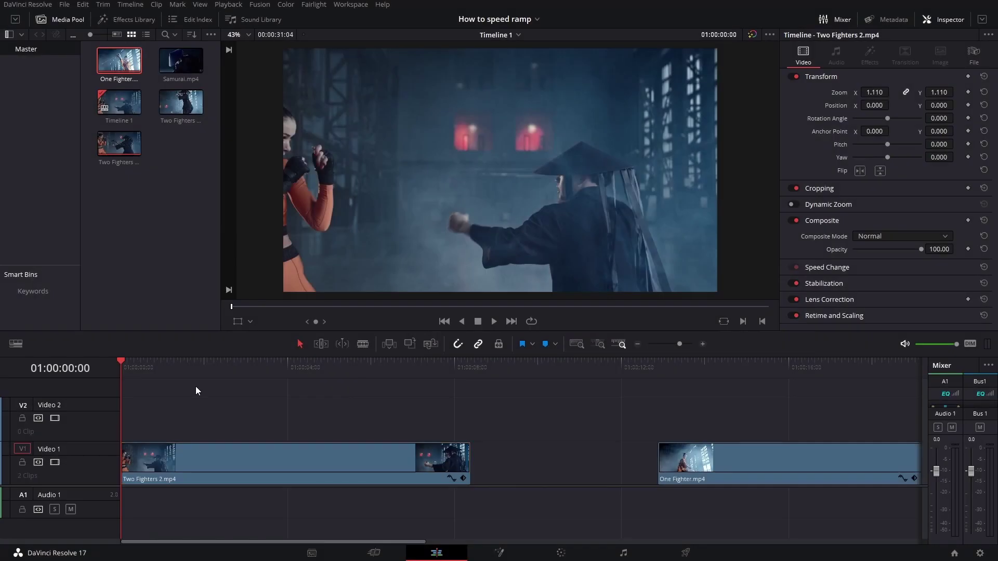
- Add markers at 01:00:01:10 and 01:00:03:03, then return to Marker 1
mouse_move(120, 361)
mouse_down()
mouse_move(248, 363)
mouse_move(172, 367)
mouse_move(213, 370)
mouse_move(264, 398)
mouse_move(114, 380)
mouse_move(179, 369)
mouse_move(126, 364)
mouse_move(251, 365)
mouse_up()
key(m)
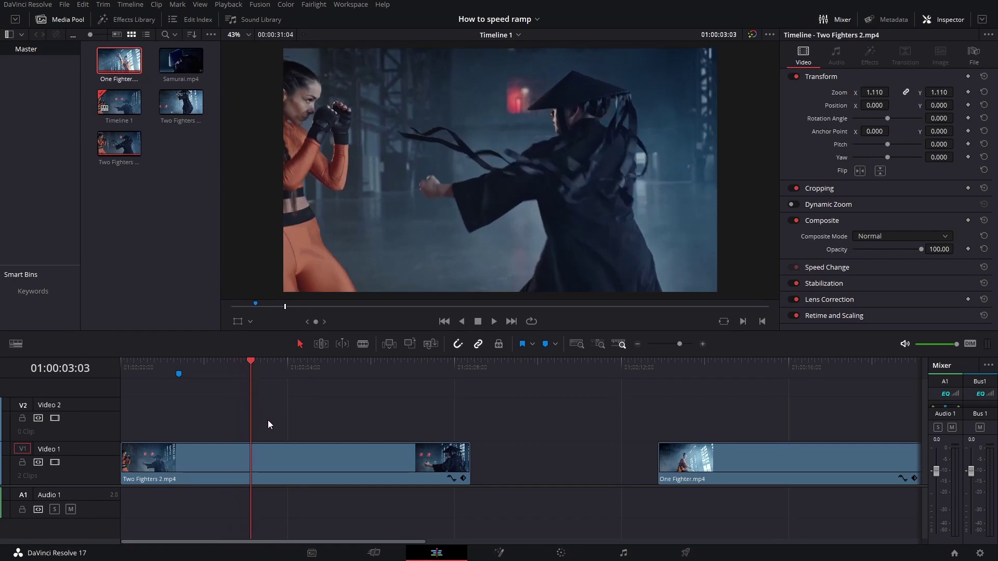
key(m)
key(shift+Up)
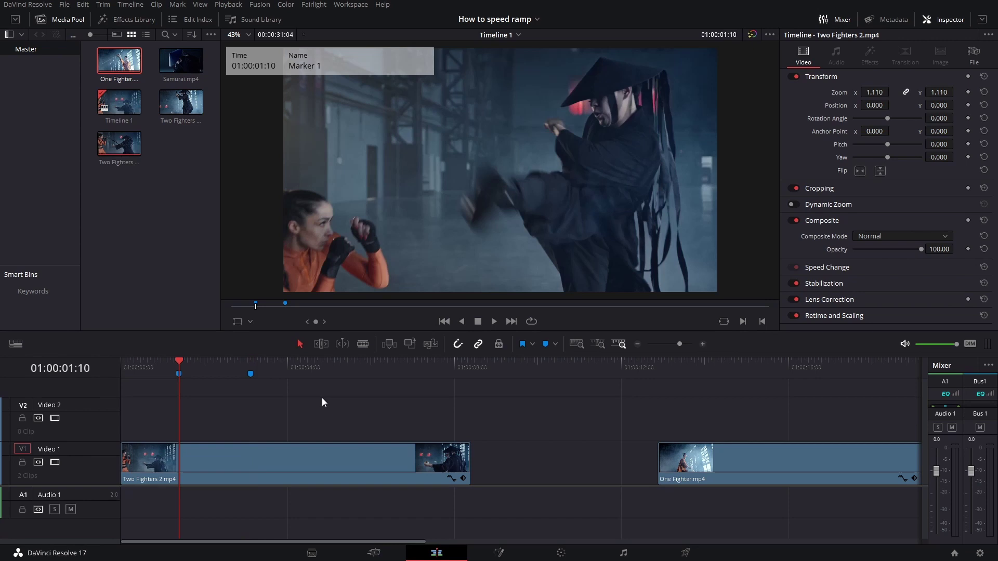
- Show Retime Controls on Two Fighters 2.mp4 at 100% and park the playhead on Marker 1
click(459, 451)
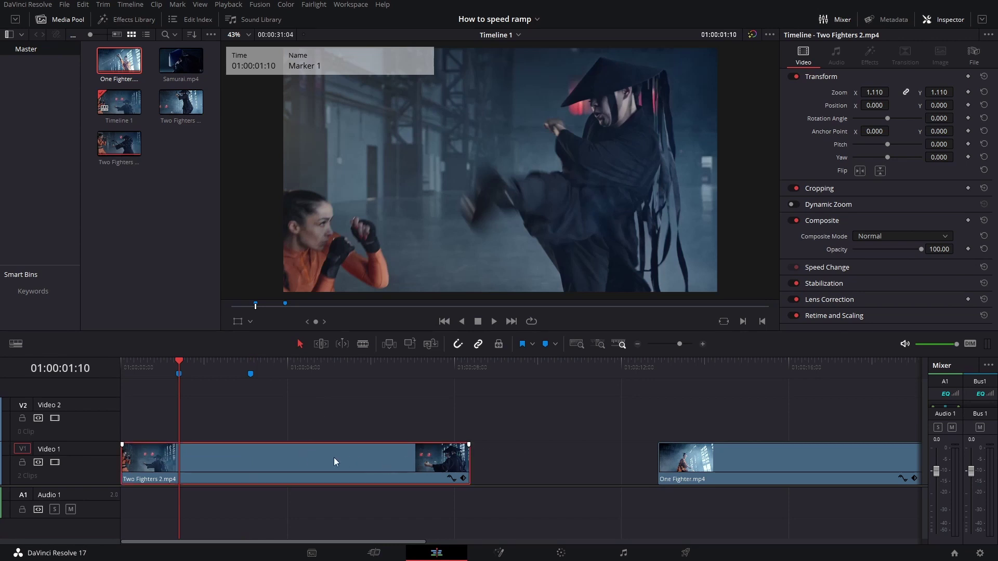
right_click(315, 458)
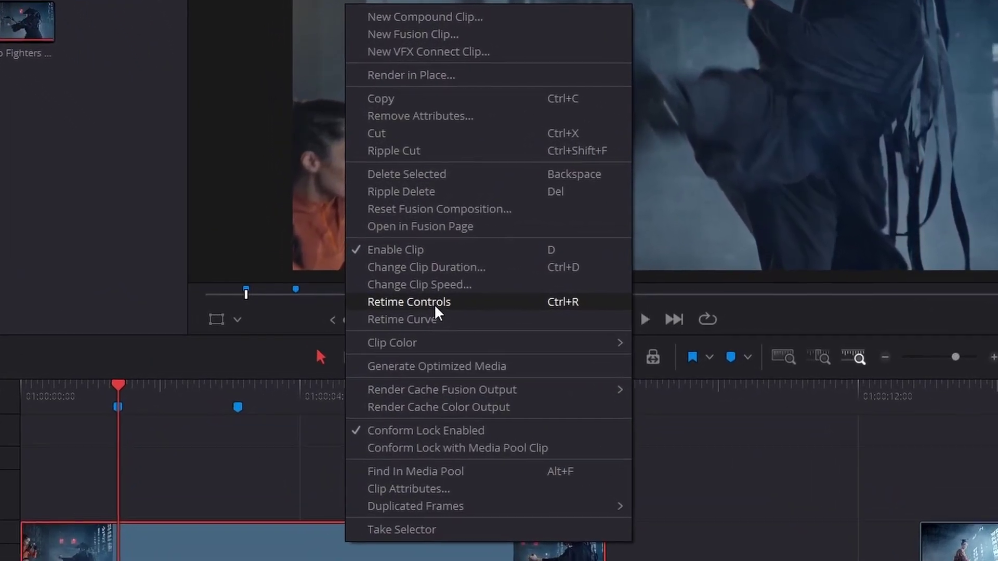
click(434, 302)
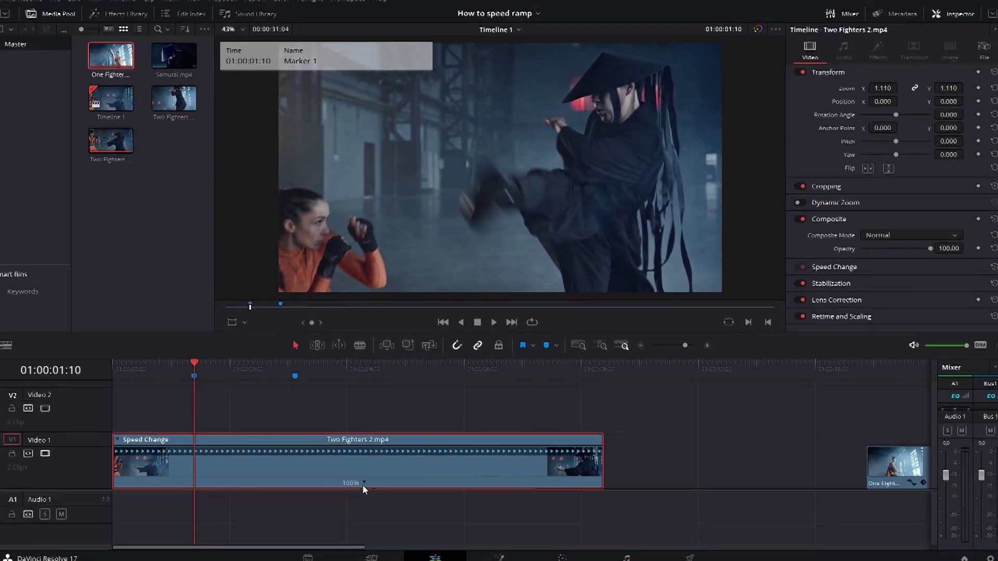
scroll(382, 472, up, 3)
drag(314, 369, 245, 366)
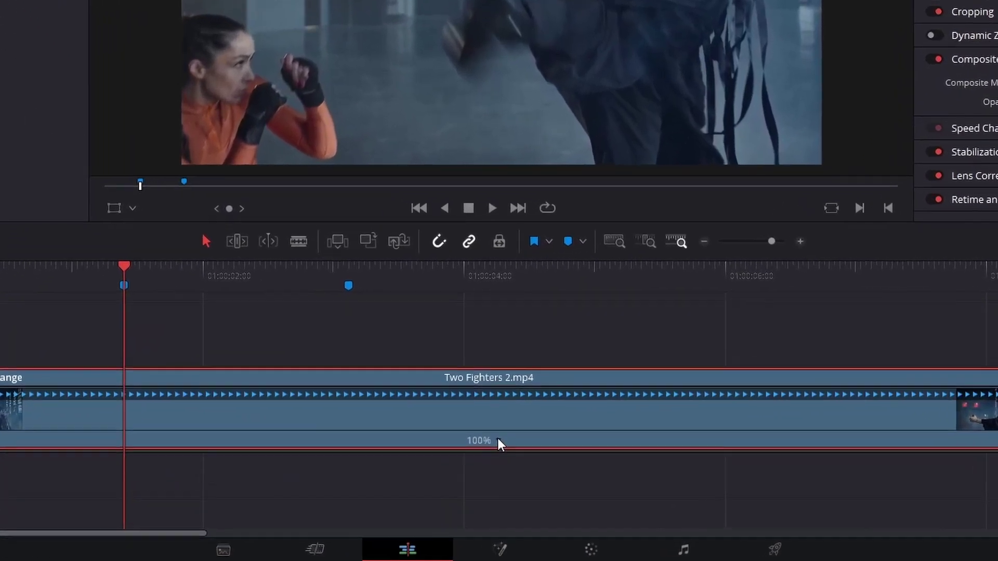
- Add speed points at Marker 1 and Marker 2 on Two Fighters 2.mp4
right_click(498, 479)
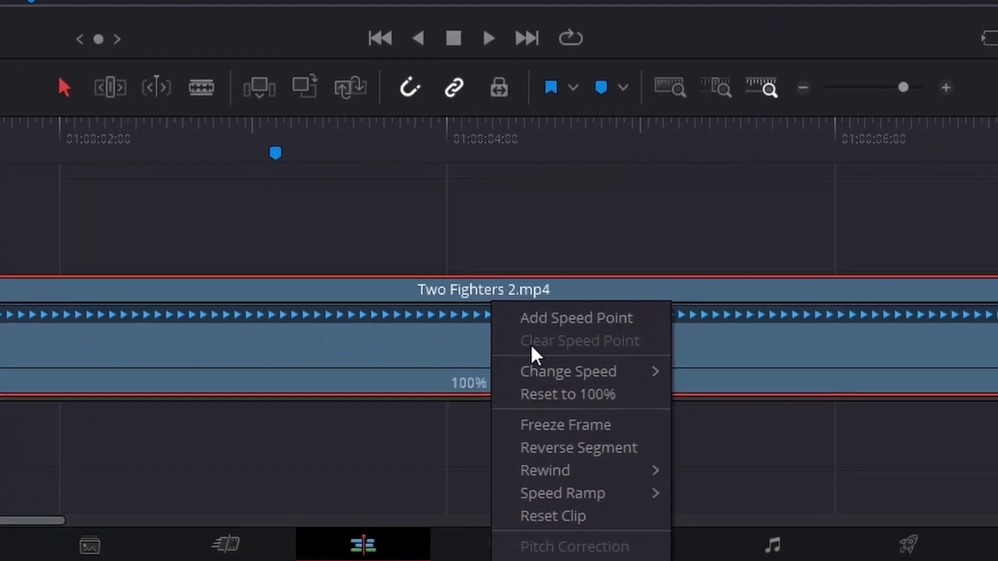
click(532, 319)
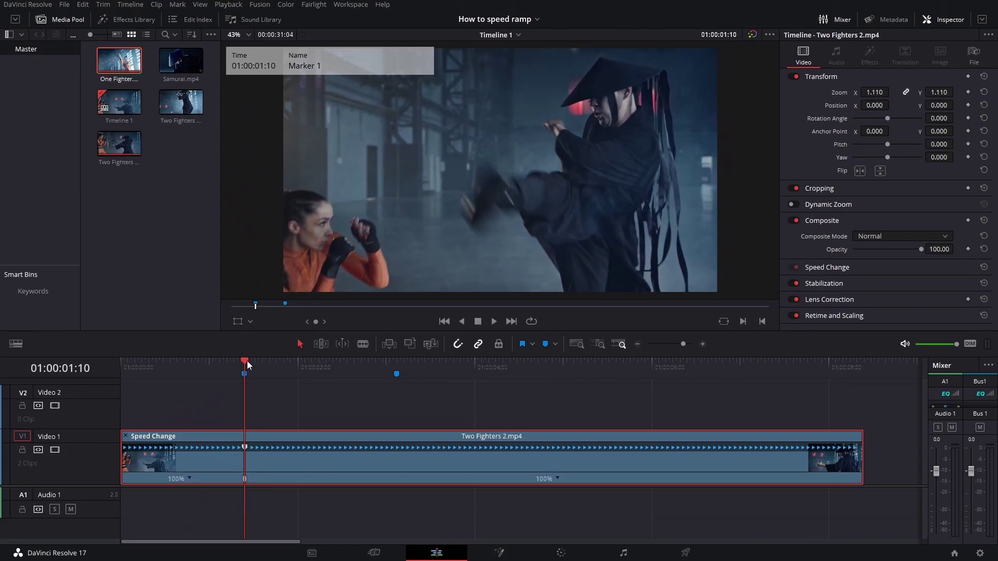
drag(248, 364, 394, 364)
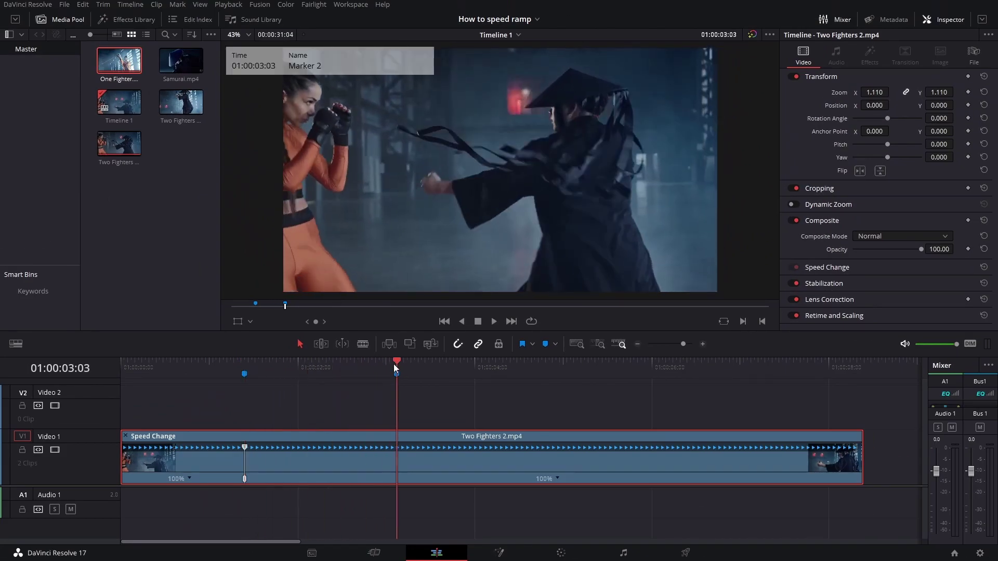
click(557, 478)
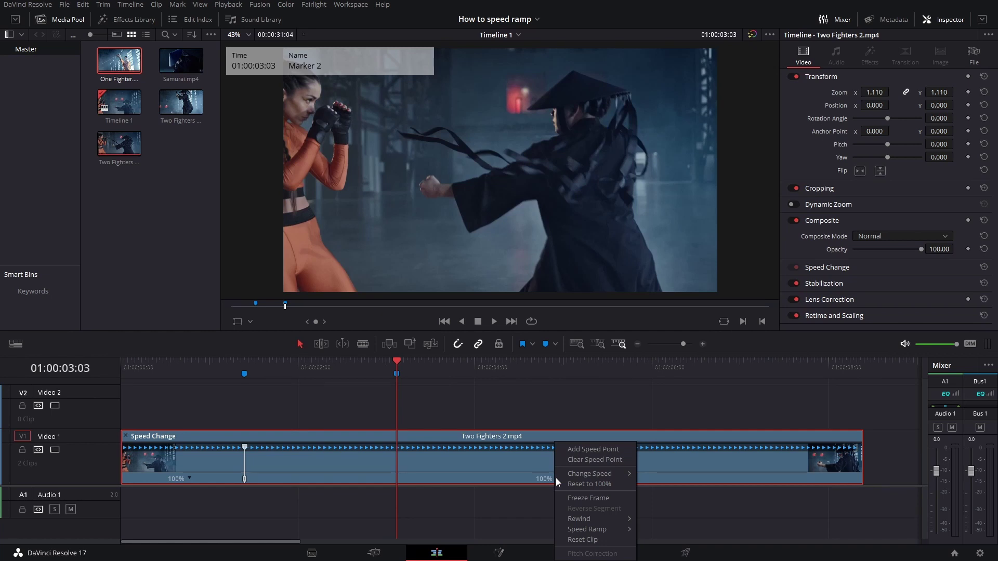
click(579, 451)
drag(395, 362, 188, 370)
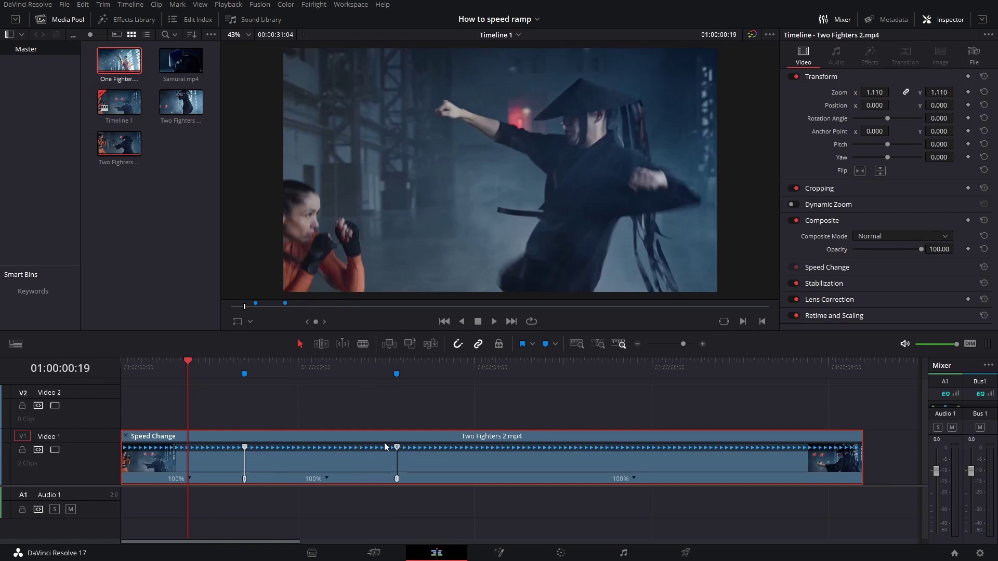
click(134, 365)
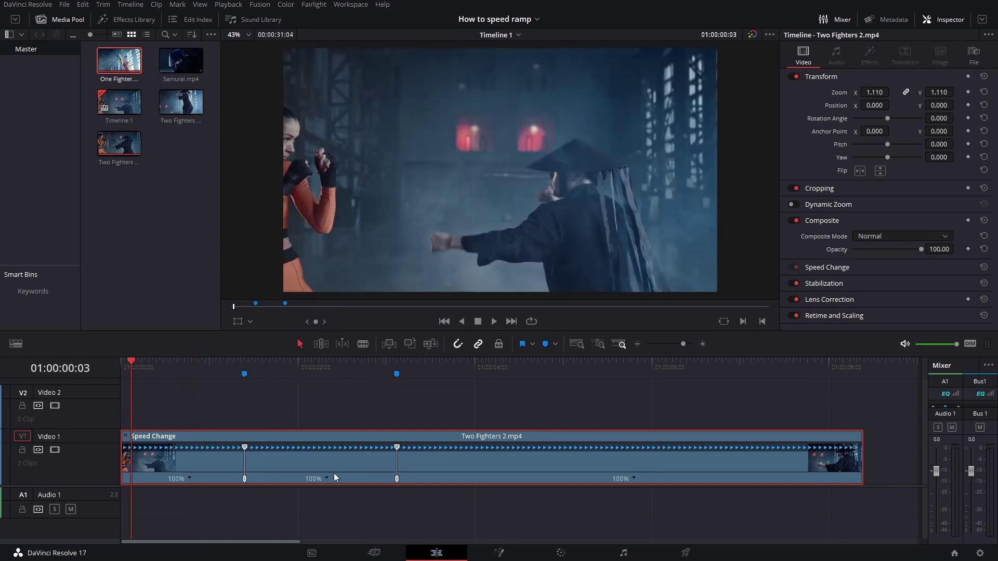
- Change the middle section's speed to 800%
mouse_move(237, 367)
mouse_down()
mouse_move(387, 367)
mouse_move(232, 372)
mouse_up()
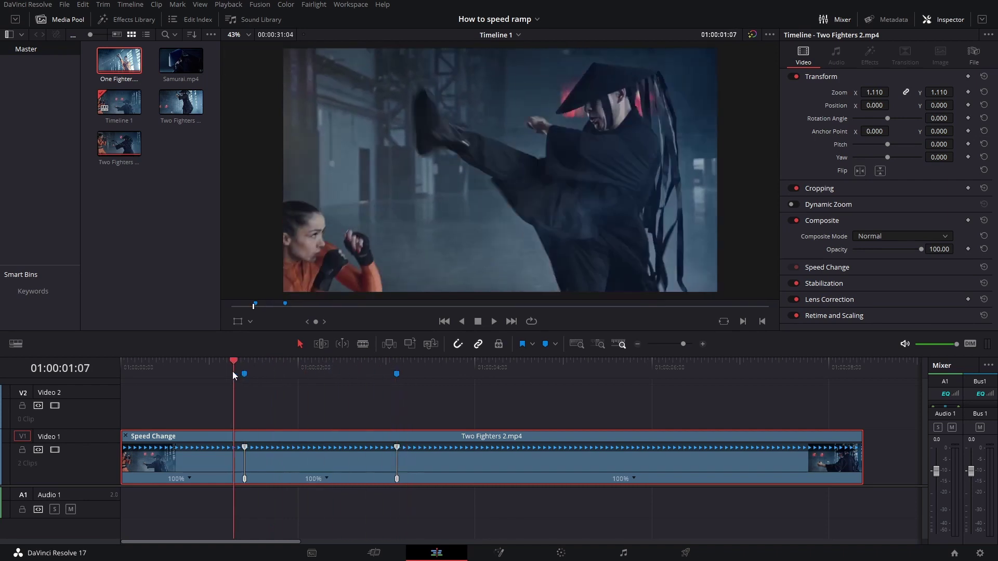
click(326, 478)
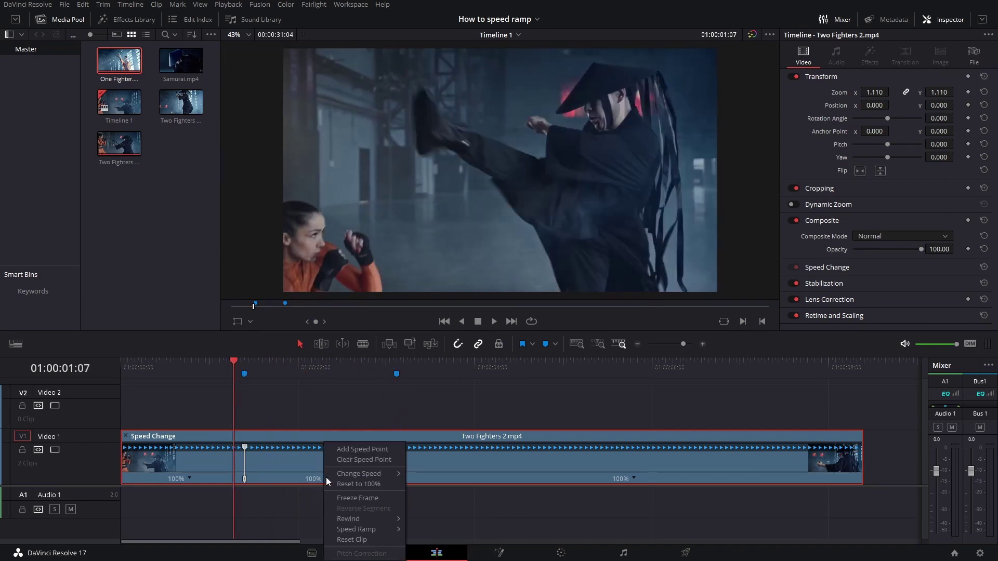
mouse_move(340, 475)
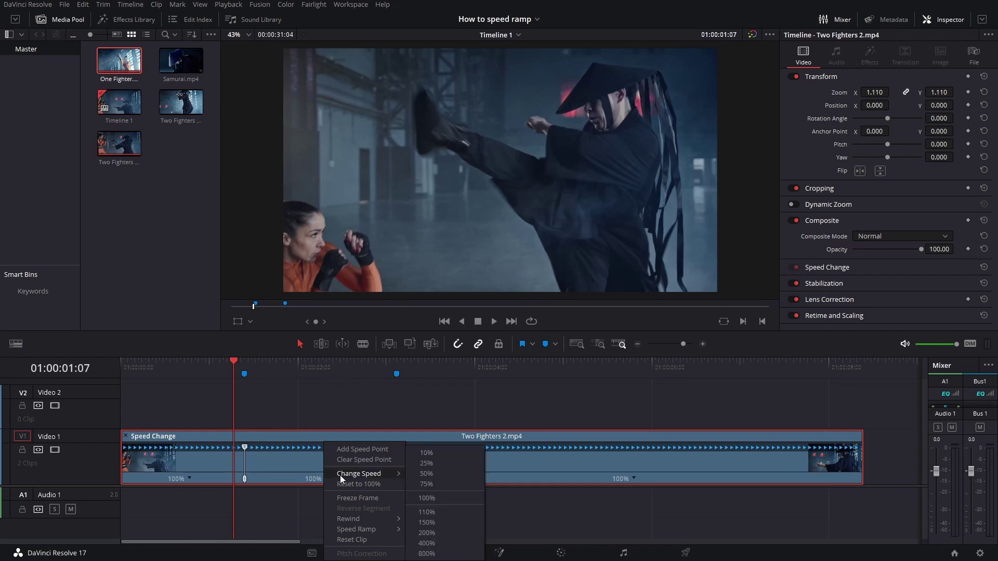
click(427, 554)
scroll(456, 473, up, 3)
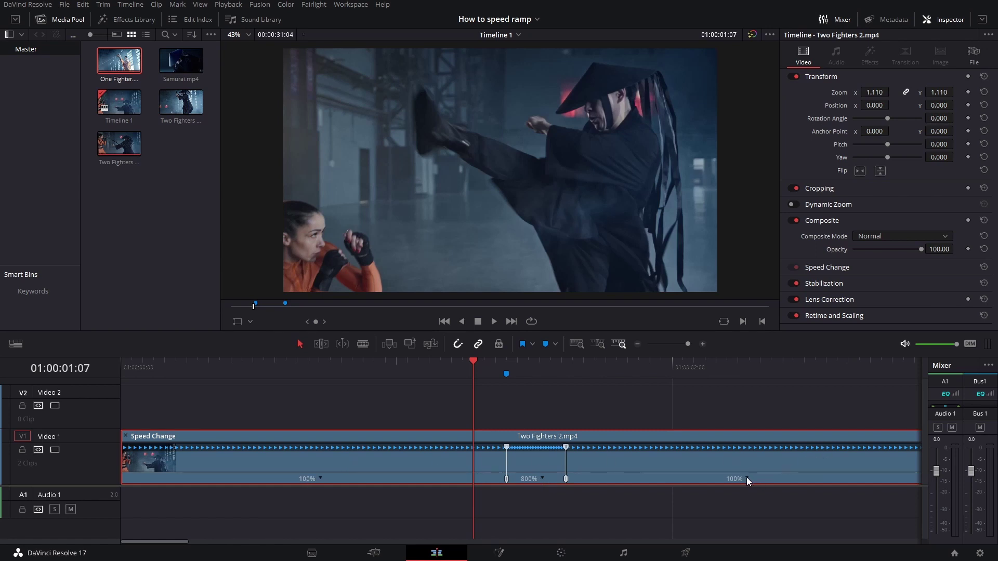
- Deselect the clip and play back the 800% section from just before it
click(688, 417)
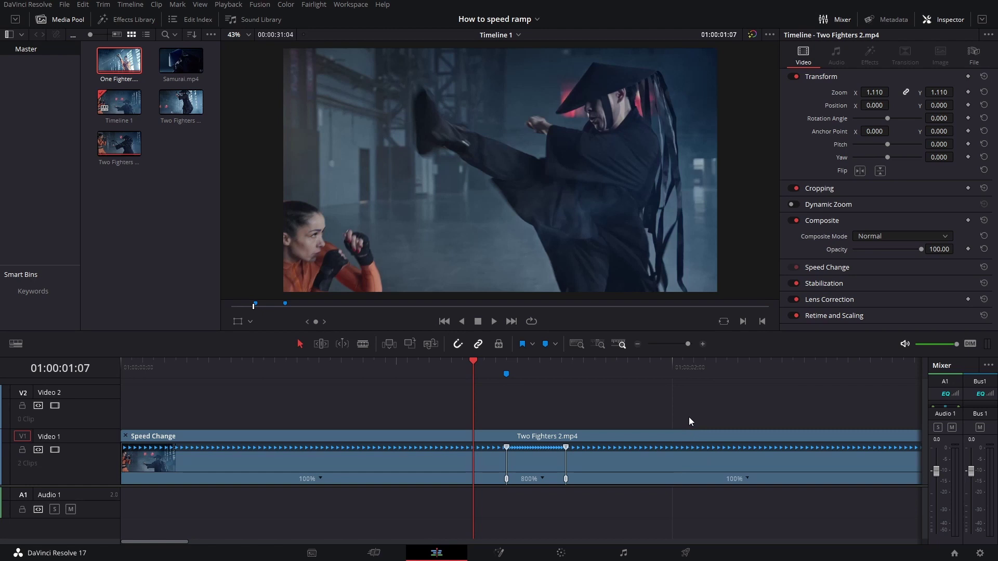
click(483, 375)
drag(485, 364, 251, 387)
key(space)
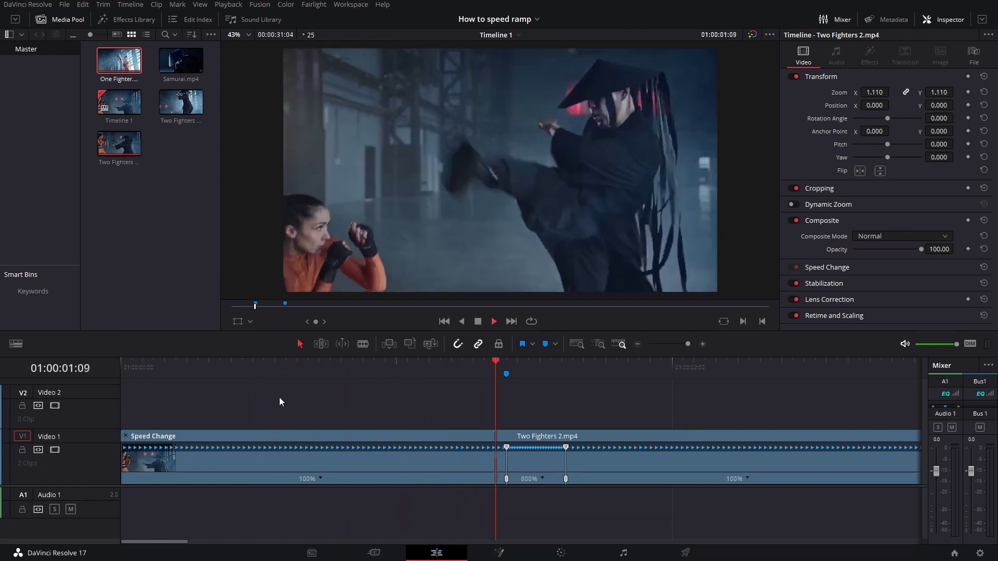
key(space)
key(ctrl+minus)
mouse_move(325, 362)
mouse_down()
mouse_move(361, 364)
mouse_move(237, 375)
mouse_move(288, 379)
mouse_move(276, 380)
mouse_up()
key(ctrl+equal)
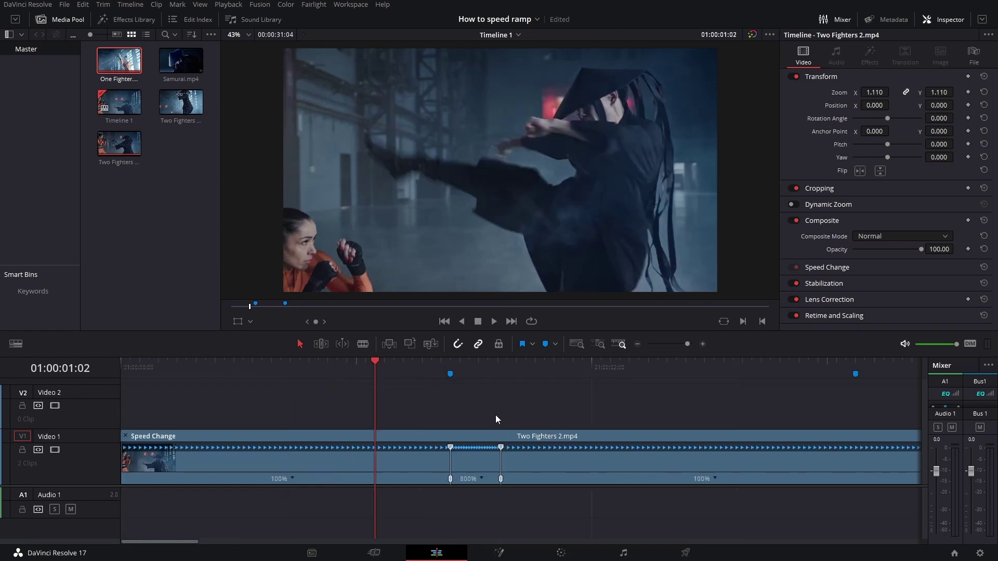
- Open the Retime Curve editor for Two Fighters 2.mp4
click(485, 463)
right_click(486, 463)
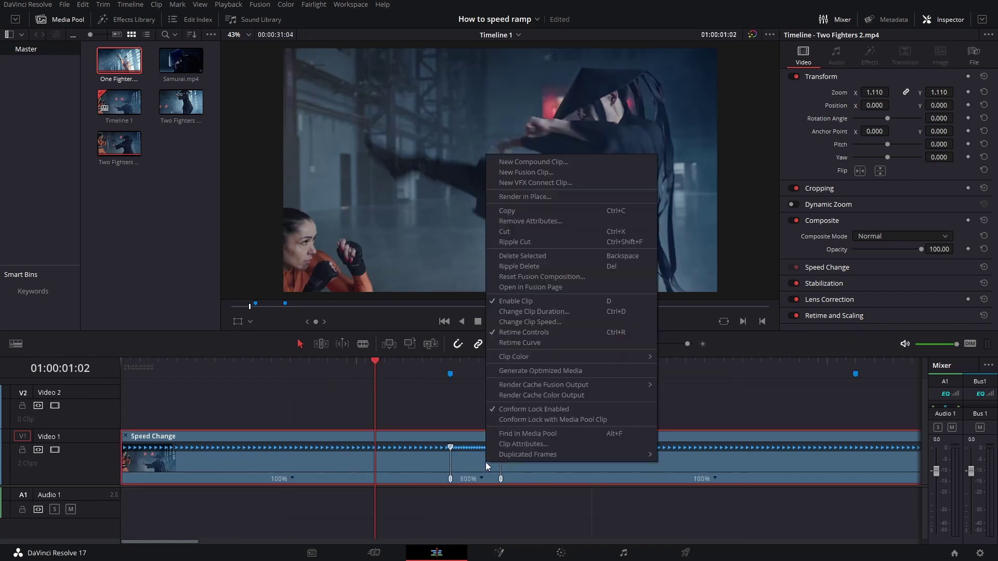
click(524, 342)
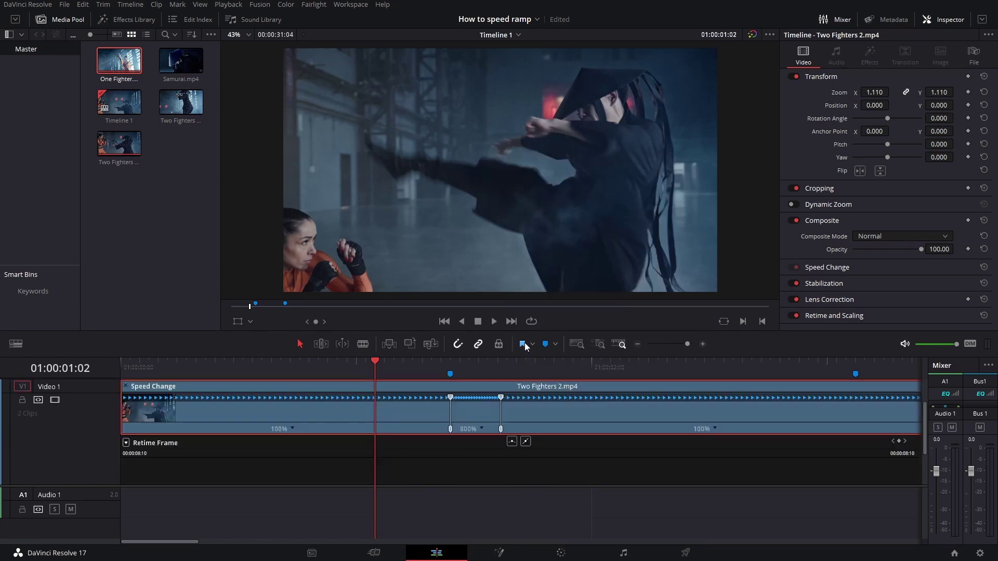
scroll(545, 449, down, 3)
scroll(545, 453, up, 2)
scroll(548, 453, down, 2)
scroll(548, 453, up, 2)
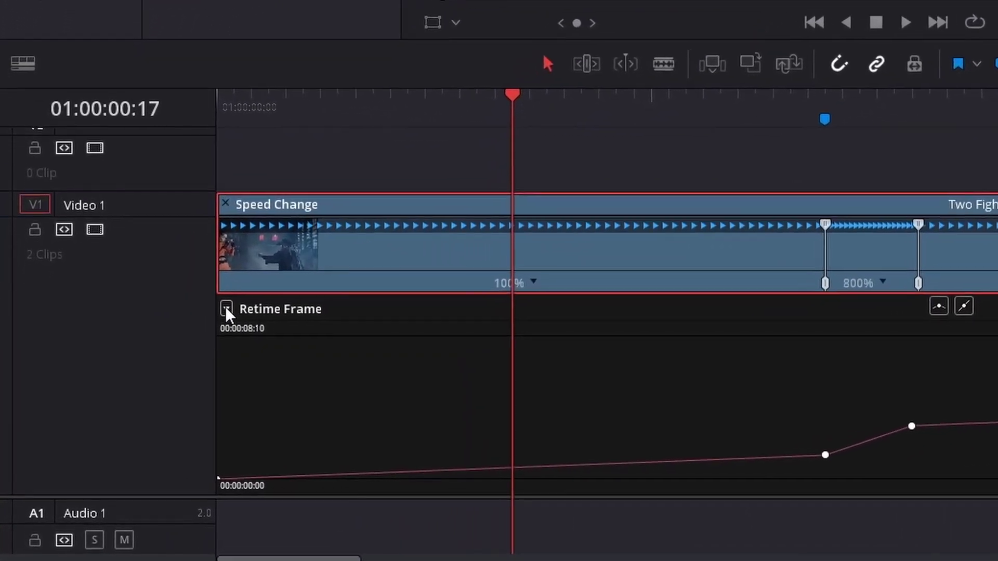
- Display the Retime Speed curve in place of Retime Frame
click(262, 273)
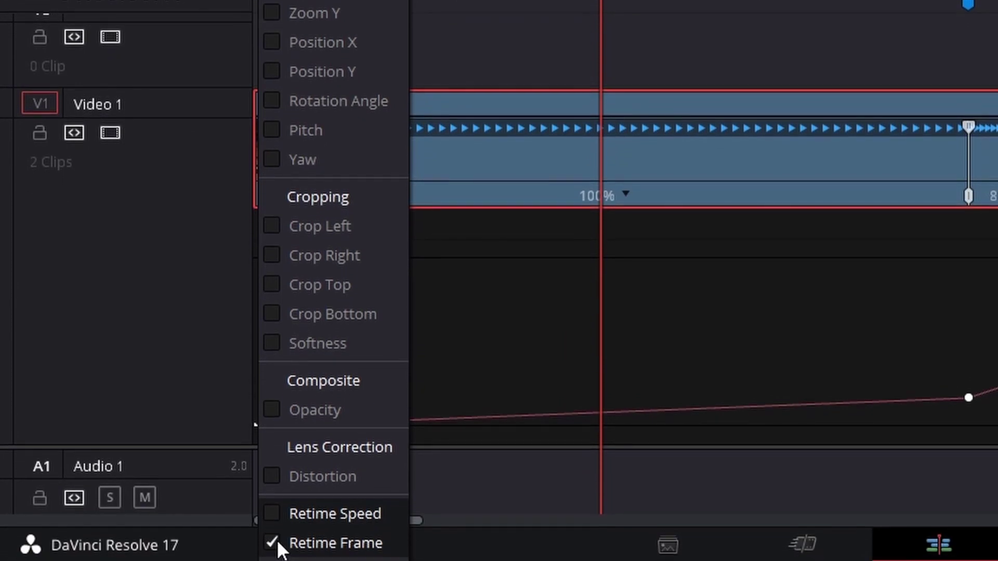
click(275, 543)
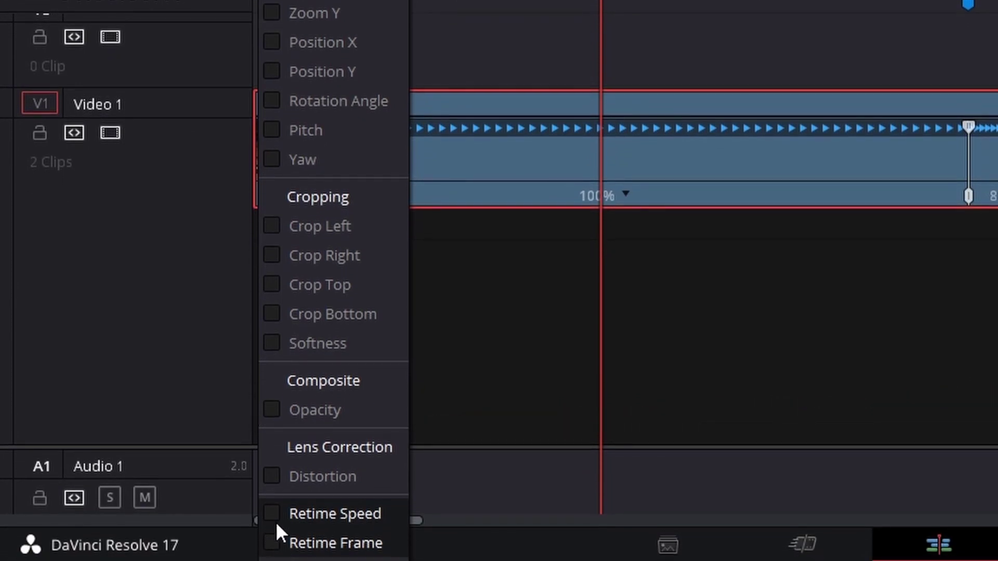
click(277, 520)
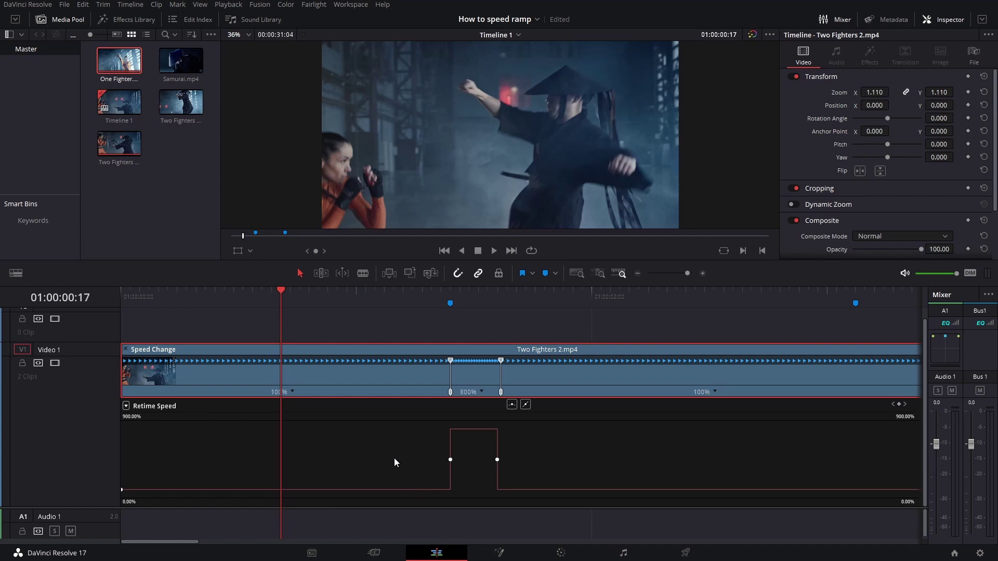
- Make both speed points smooth bezier ramps and preview the eased change
click(374, 299)
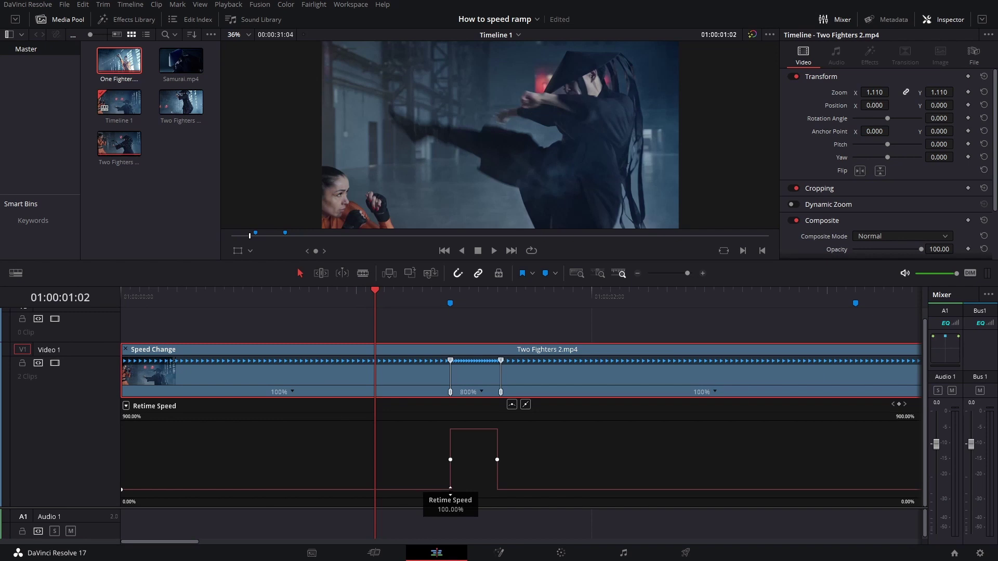
click(451, 459)
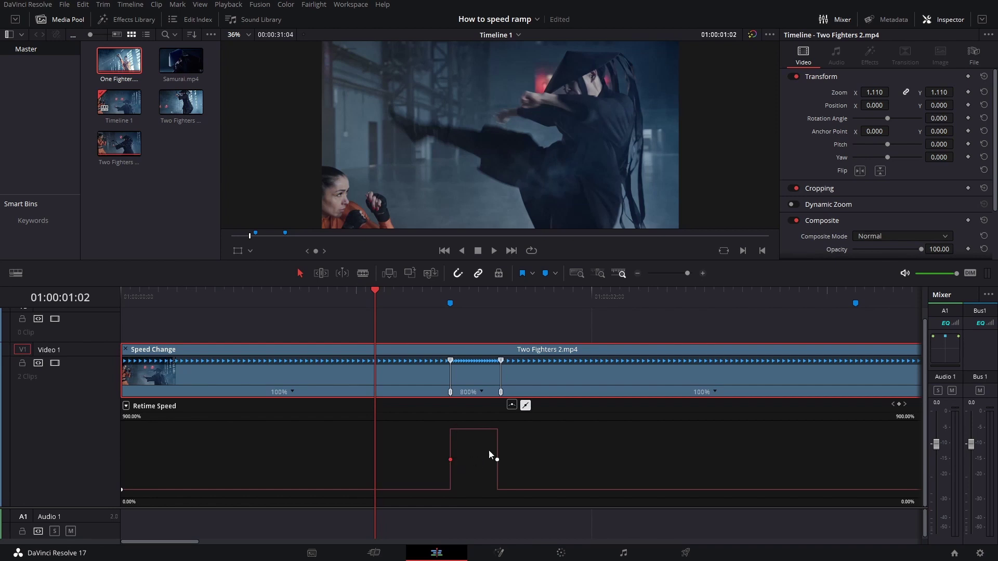
click(525, 408)
click(512, 405)
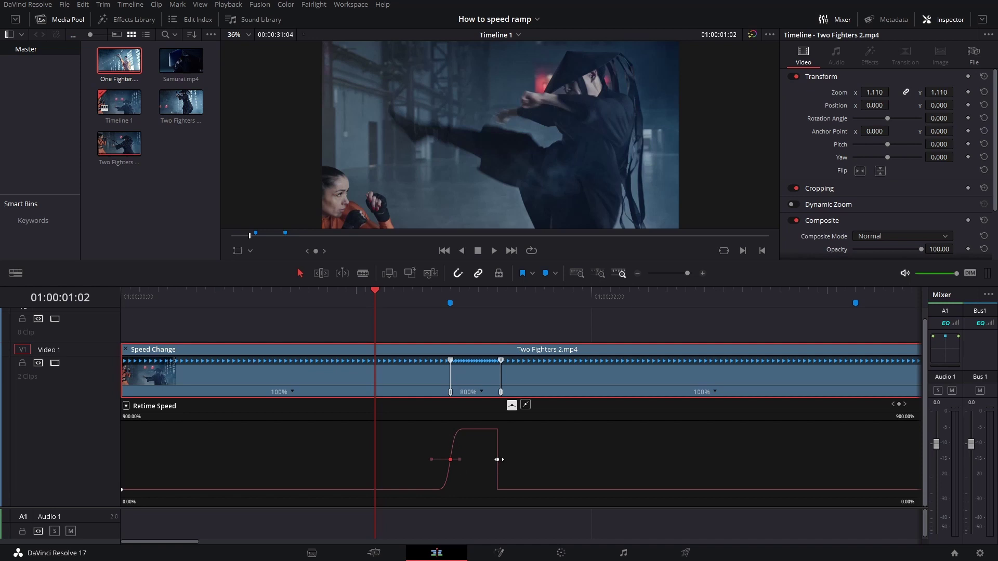
click(497, 460)
click(512, 406)
drag(450, 298, 205, 301)
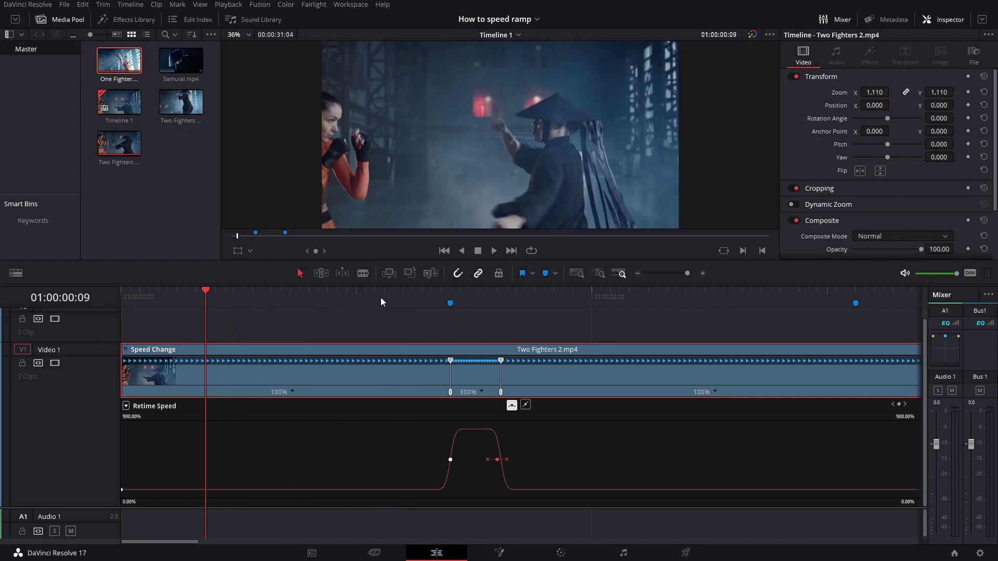
key(space)
key(space)
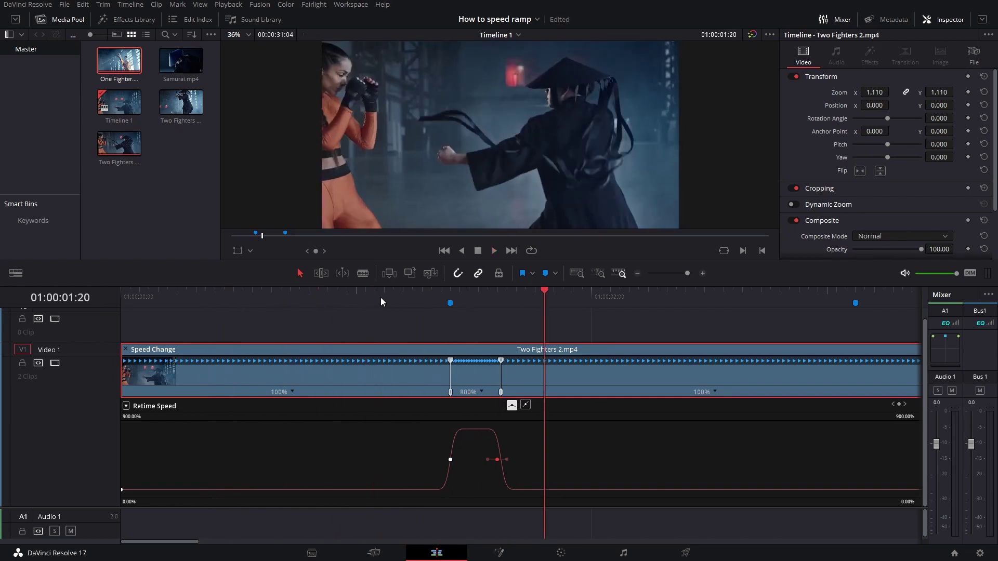
drag(415, 297, 356, 301)
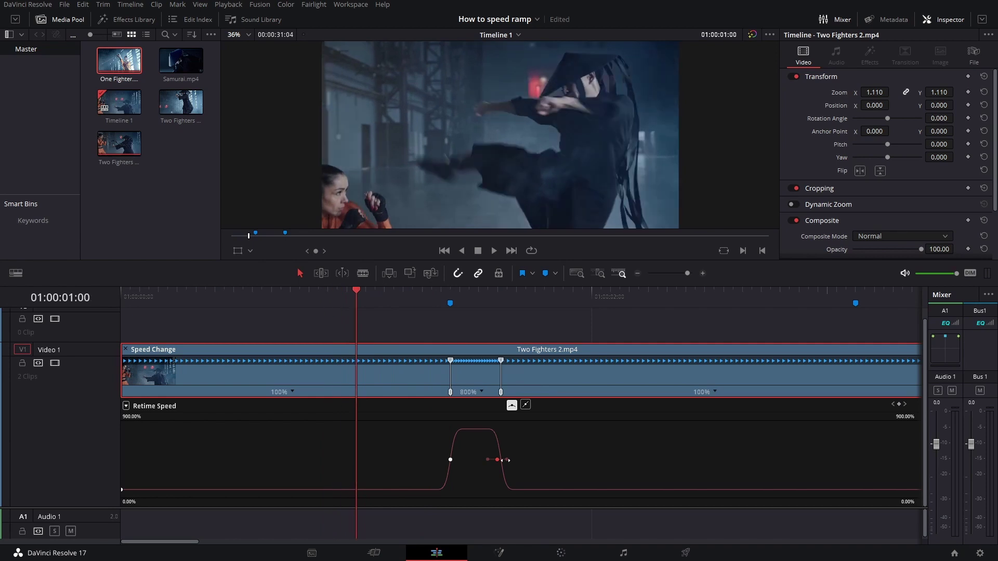
- Drag both points' bezier handles outward for a gentler ease, then replay
click(450, 459)
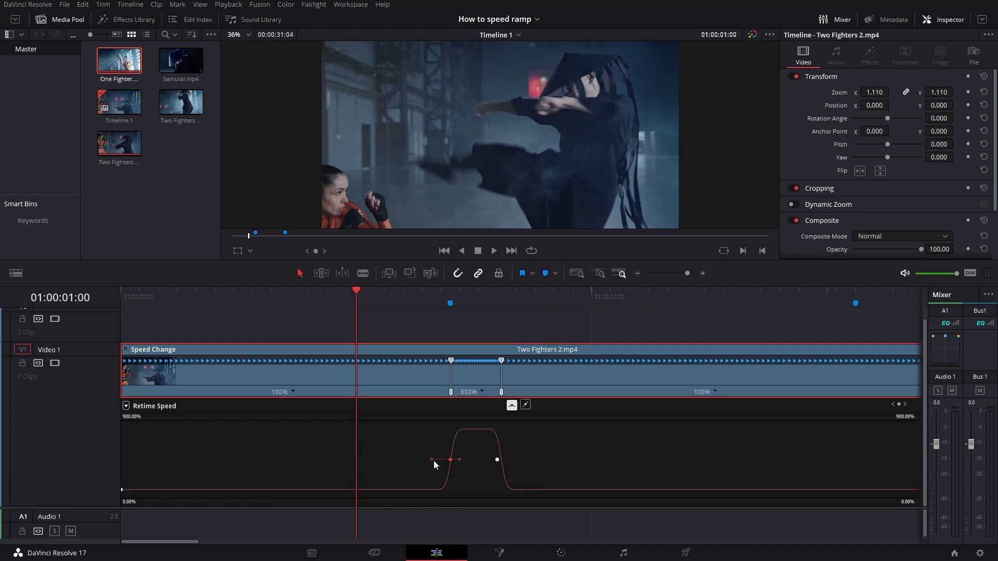
mouse_move(430, 459)
mouse_down()
mouse_move(422, 461)
mouse_move(439, 461)
mouse_move(417, 463)
mouse_move(421, 469)
mouse_up()
click(497, 459)
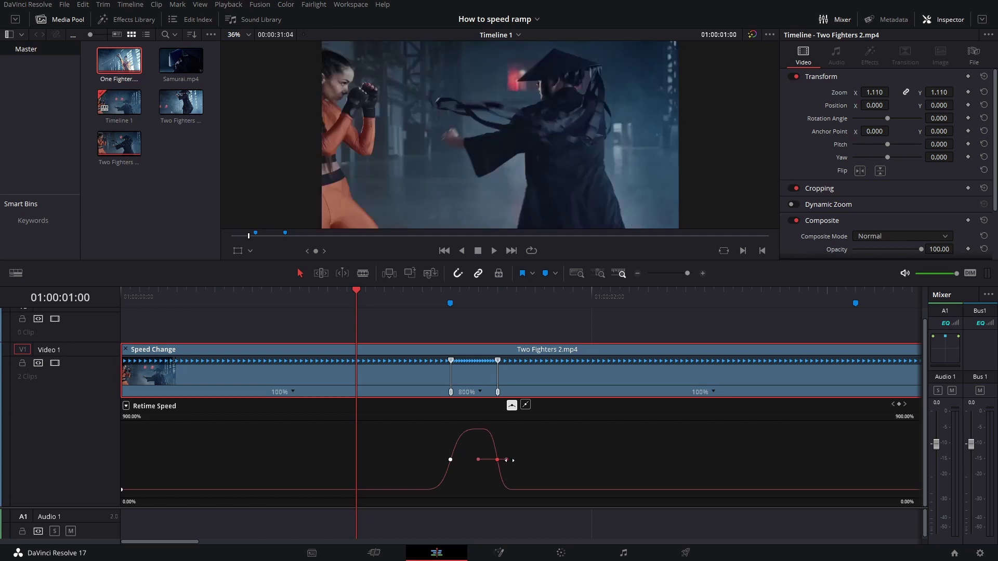
drag(510, 460, 516, 460)
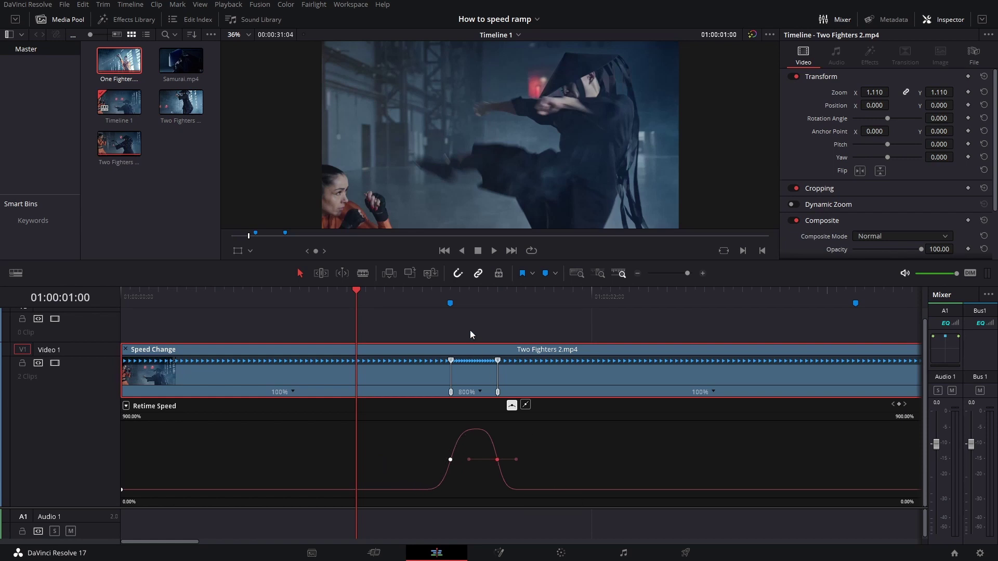
drag(461, 300, 270, 305)
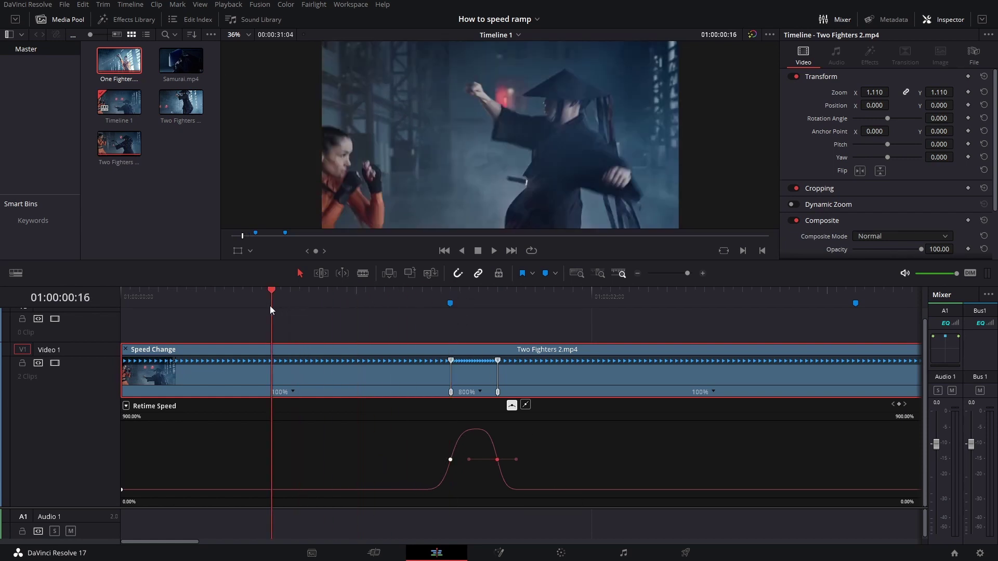
key(space)
click(270, 307)
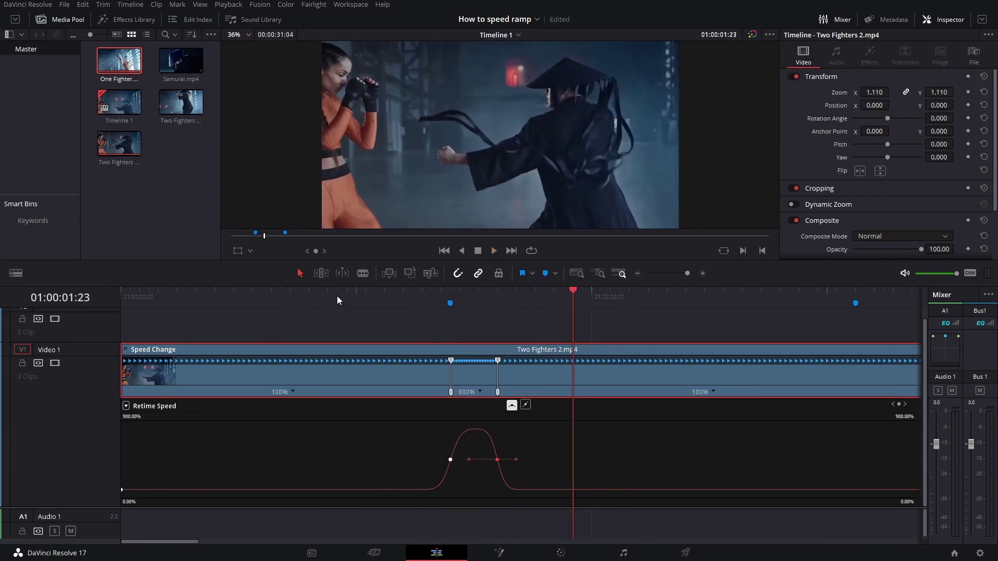
- Hide the Retime Curve and return the playhead to Marker 1
right_click(380, 372)
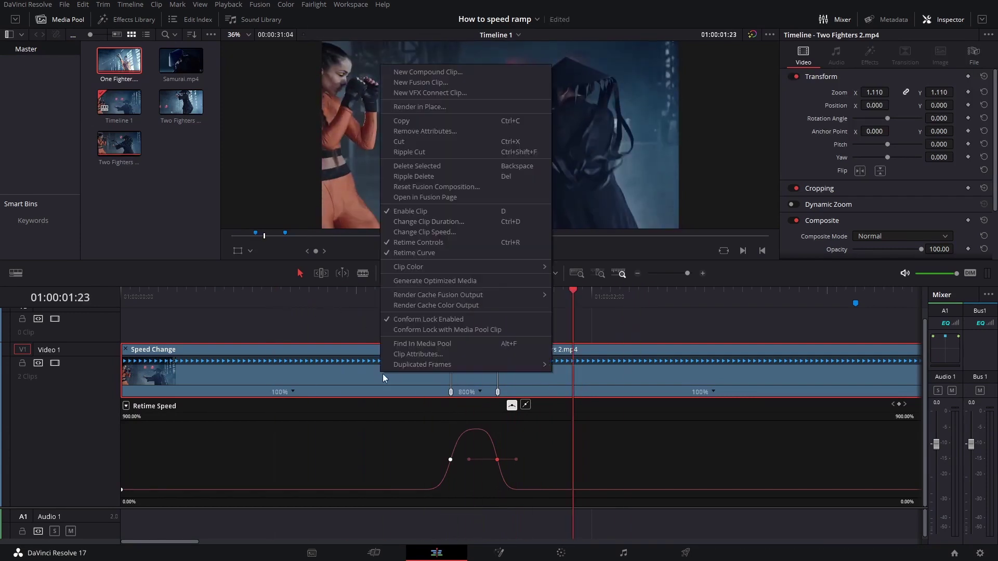
click(433, 253)
drag(468, 299, 412, 311)
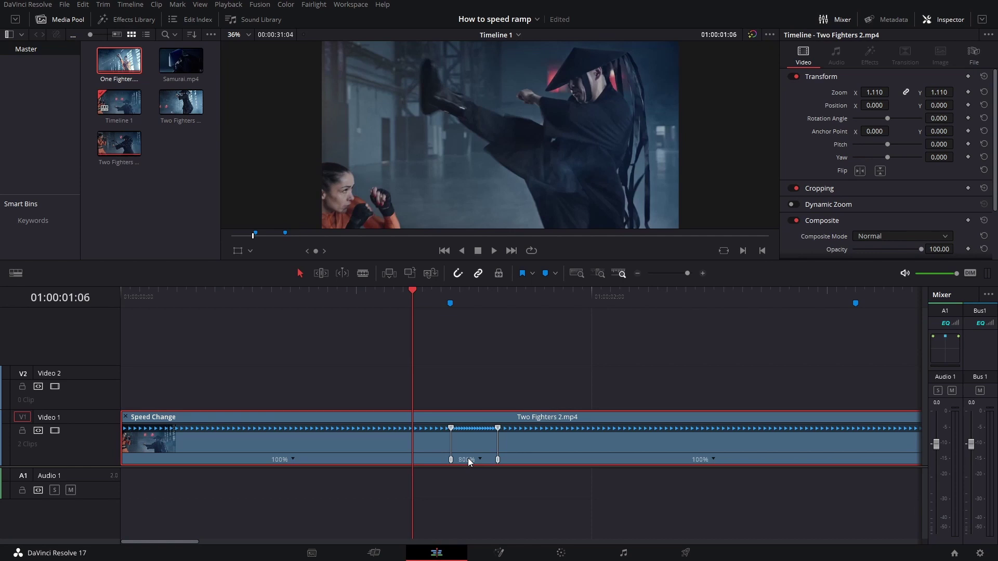
click(327, 299)
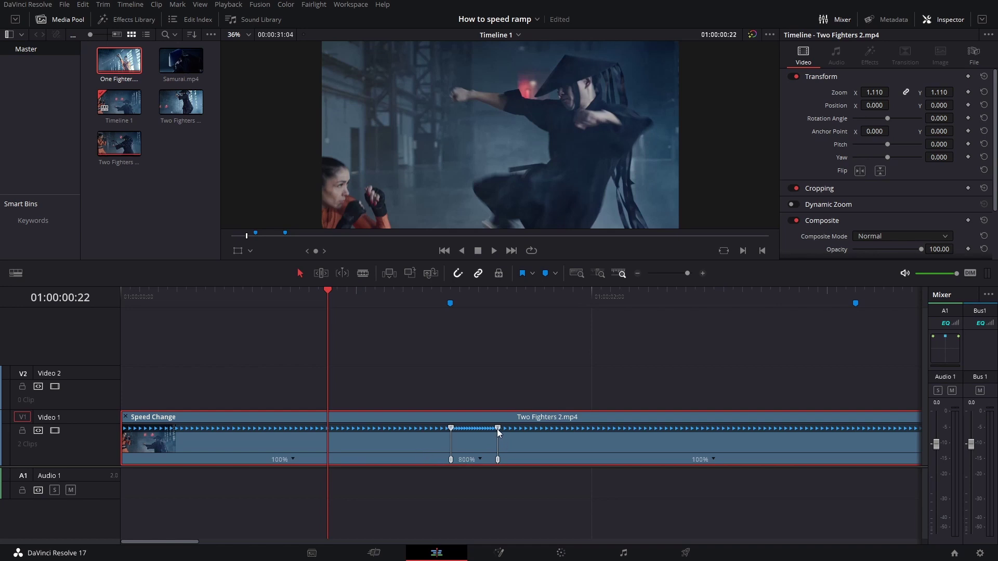
click(450, 302)
click(494, 306)
click(451, 306)
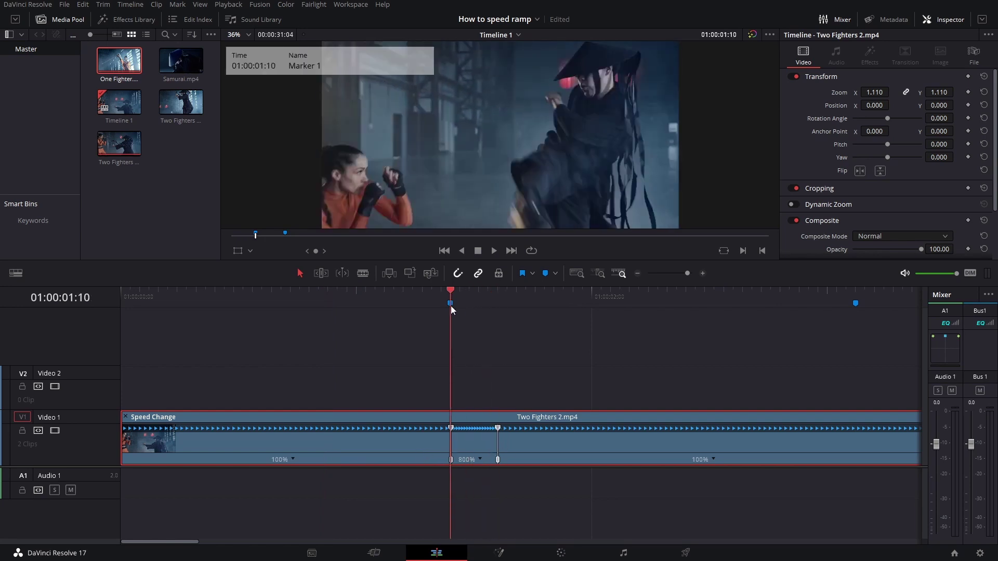
- Stretch the end speed handle so the fast section runs at 498%, then play it back
drag(498, 429, 526, 431)
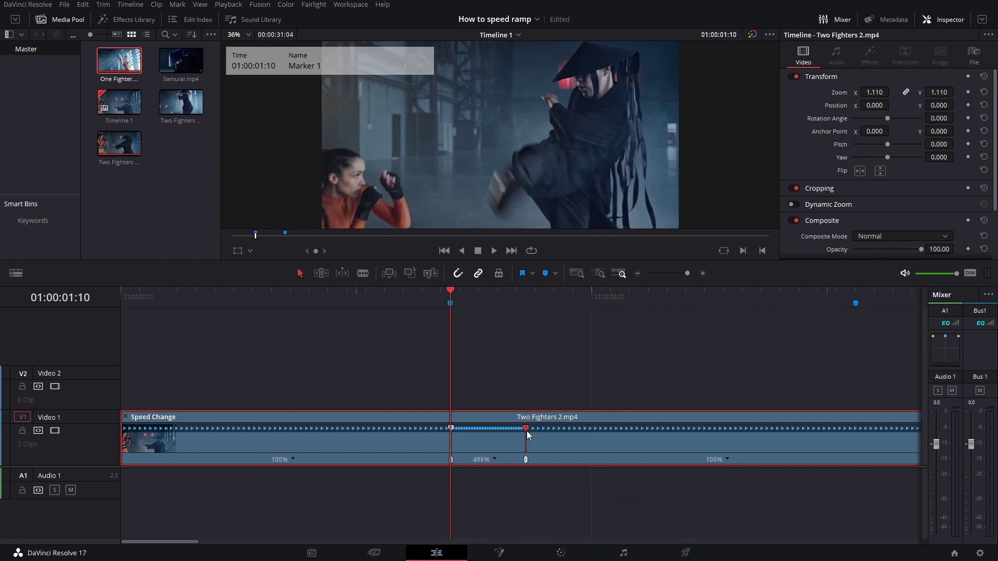
key(ctrl+z)
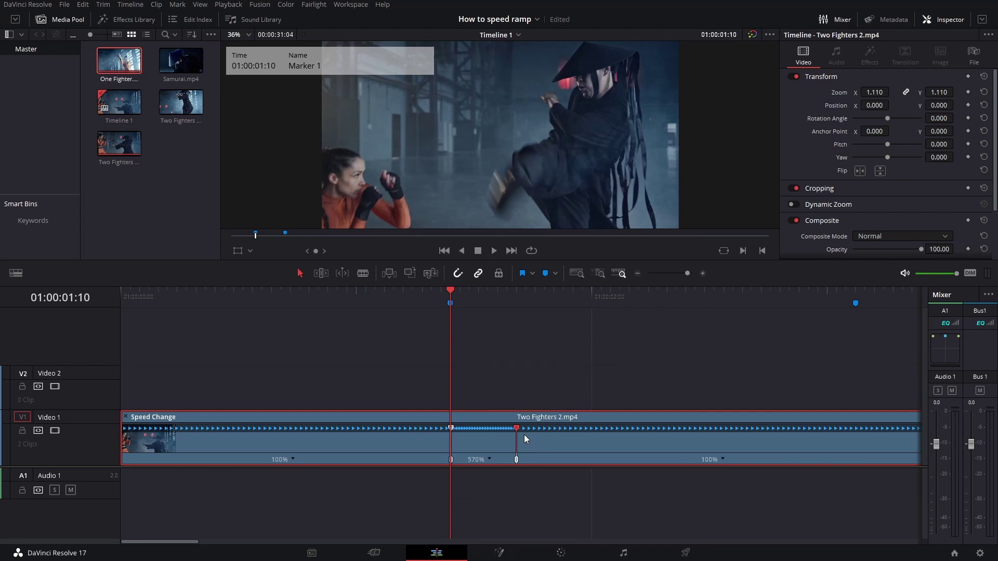
key(ctrl+shift+z)
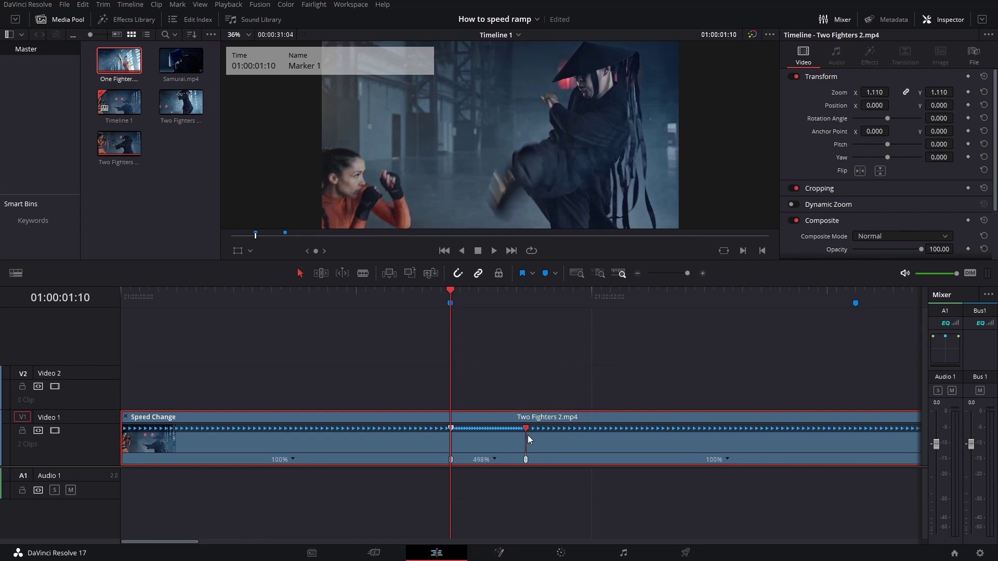
drag(454, 301, 334, 302)
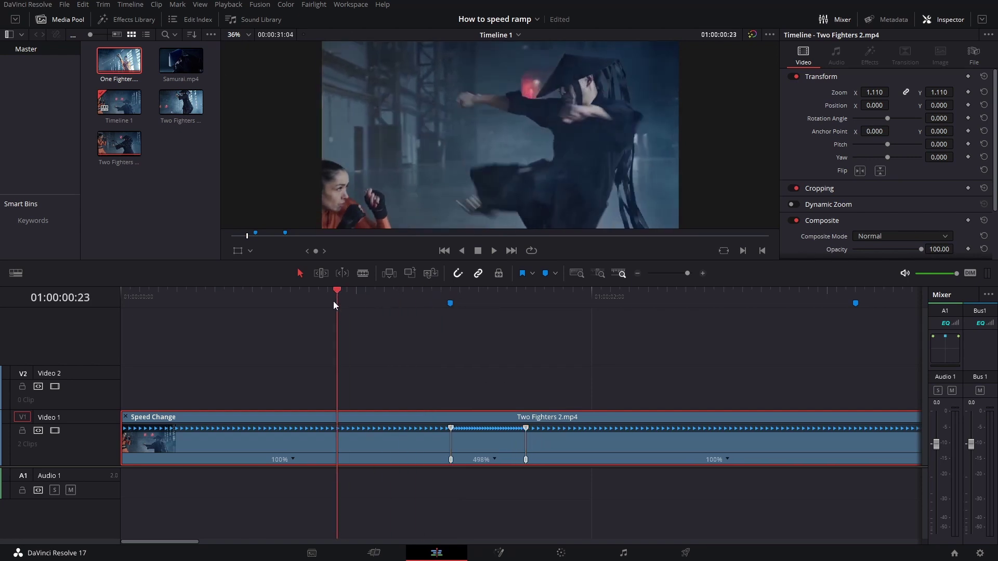
key(space)
click(306, 307)
key(space)
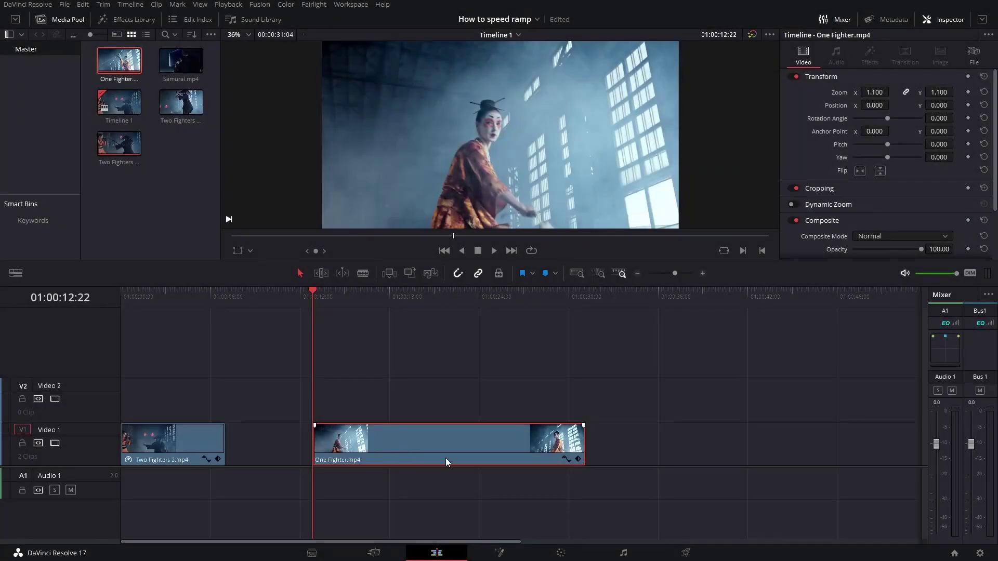
- Add markers over One Fighter at 01:00:15:01 and 01:00:16:06, then return to Marker 1
scroll(499, 479, up, 5)
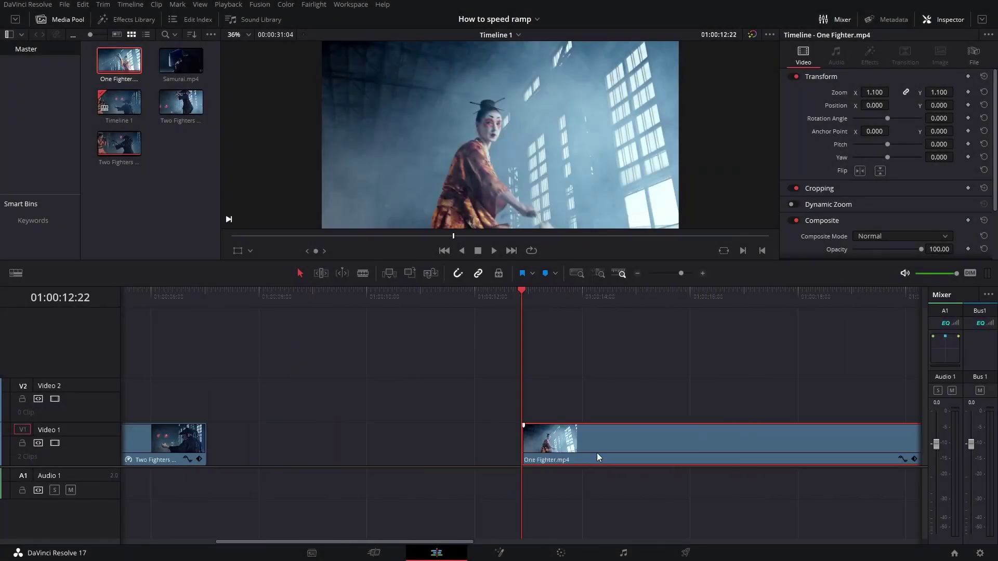
scroll(596, 449, right, 3)
drag(310, 293, 419, 309)
click(447, 377)
key(m)
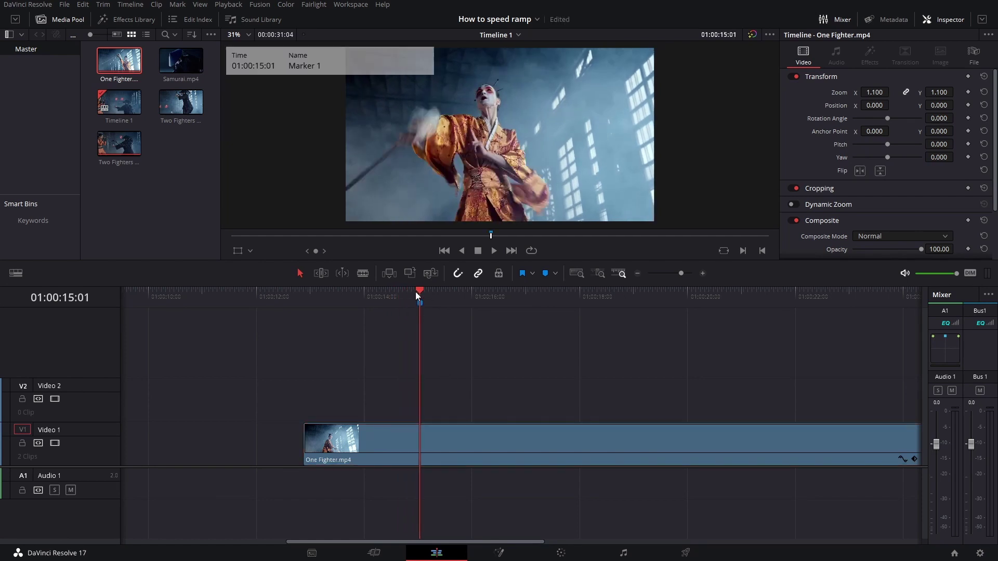
drag(422, 295, 484, 295)
key(m)
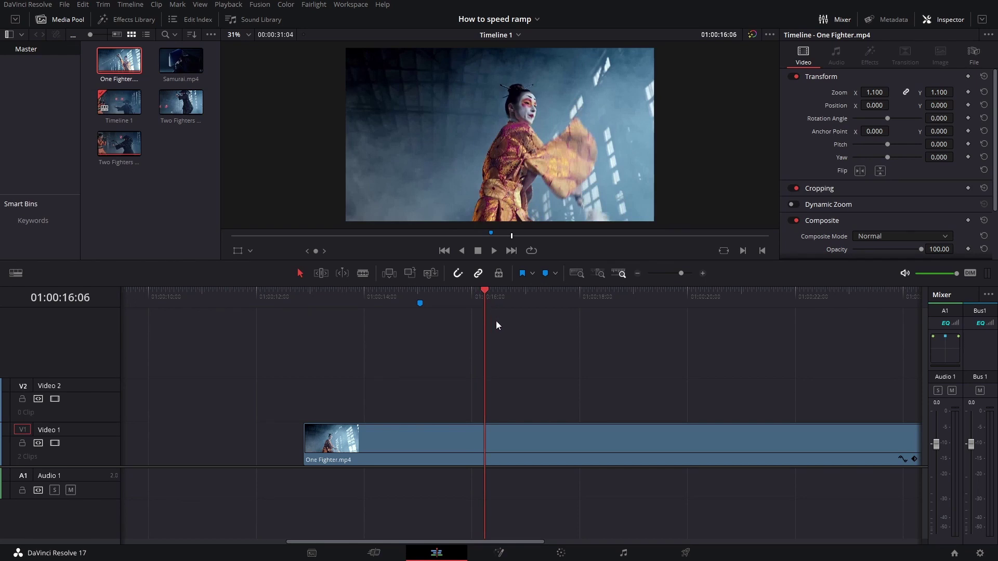
key(ctrl+equal)
key(shift+Up)
click(451, 448)
- Show Retime Controls on One Fighter.mp4 at 100% and open its speed dropdown
scroll(451, 448, left, 4)
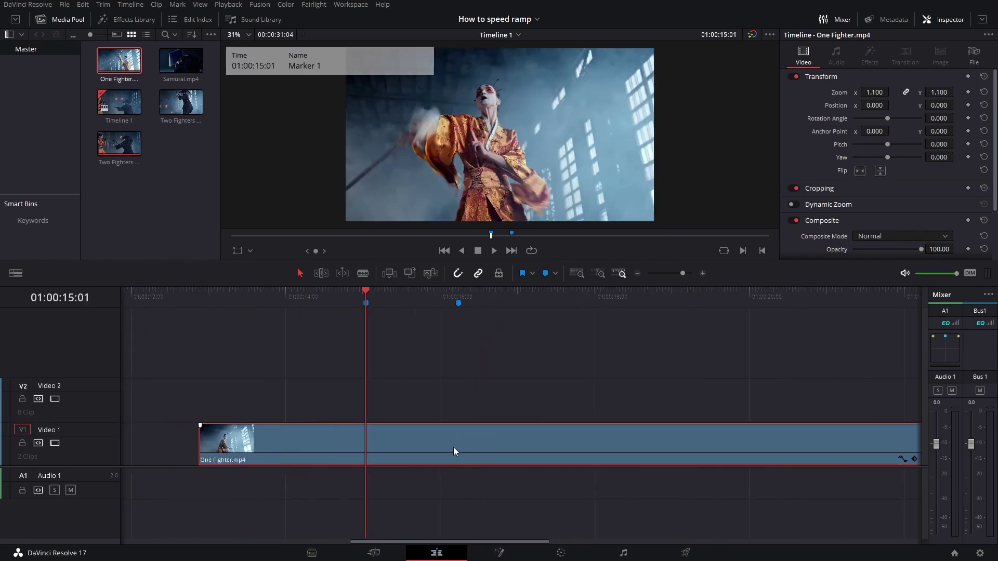
right_click(452, 447)
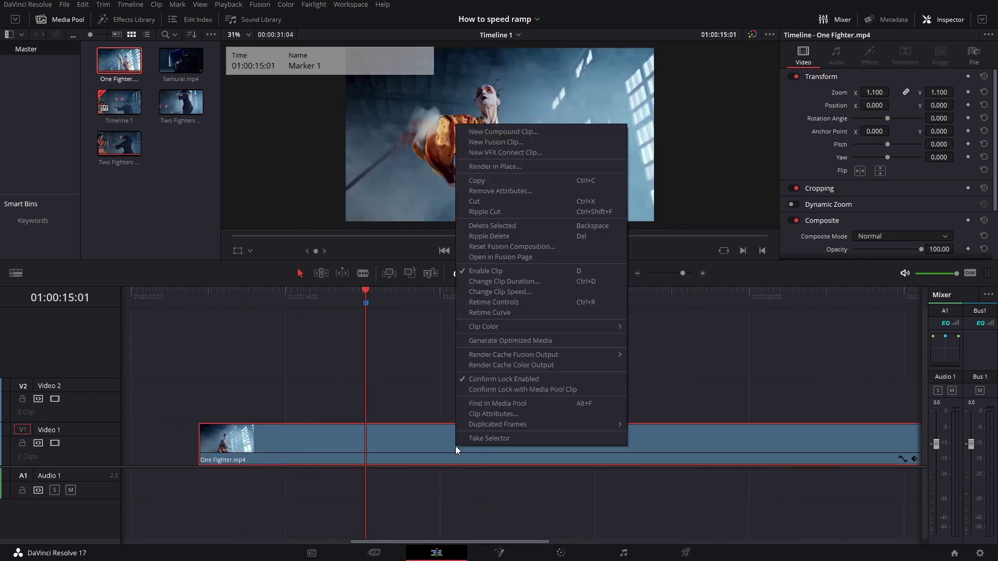
click(515, 302)
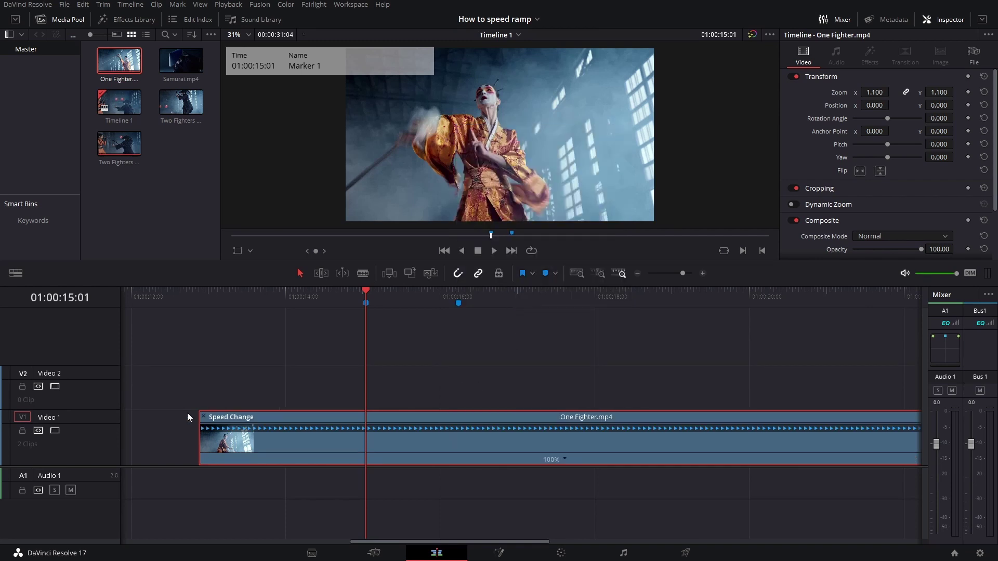
mouse_move(364, 294)
mouse_down()
mouse_move(440, 300)
mouse_move(369, 307)
mouse_up()
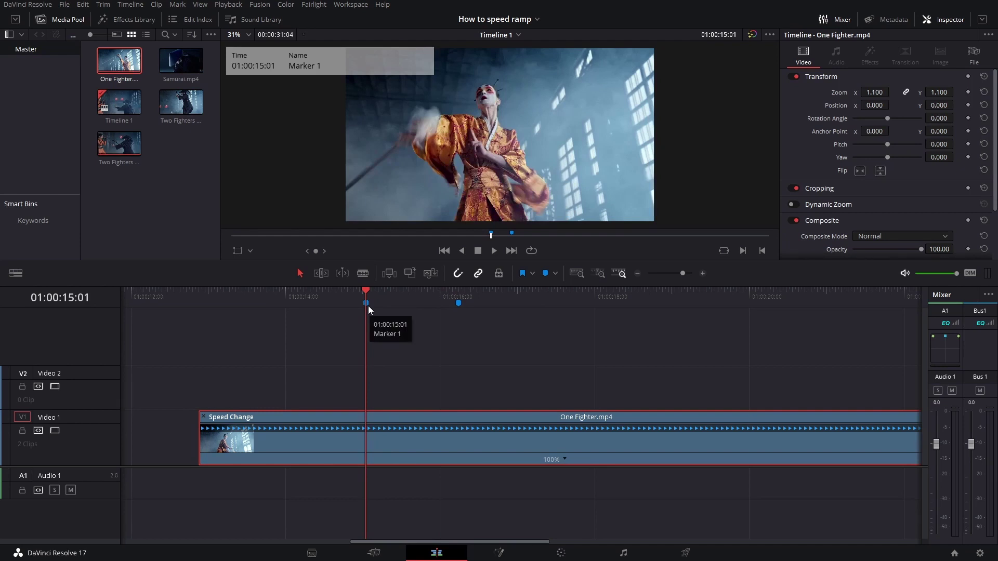
click(565, 458)
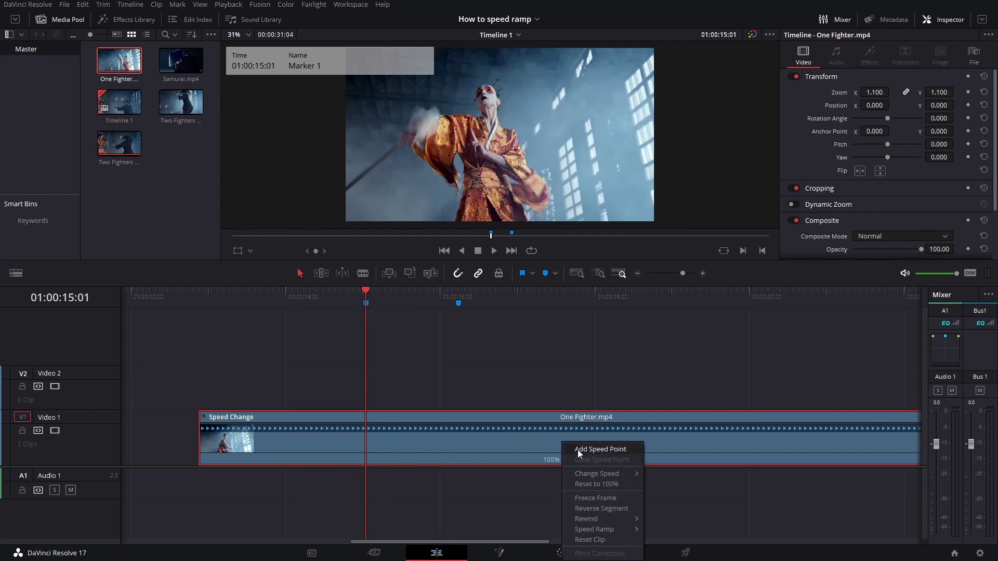
click(579, 450)
drag(374, 291, 458, 291)
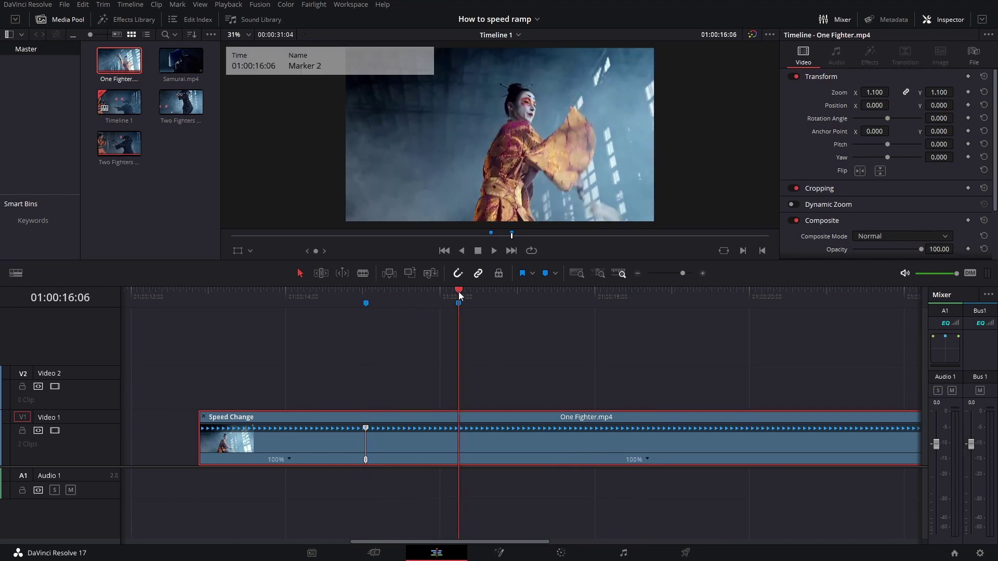
click(648, 459)
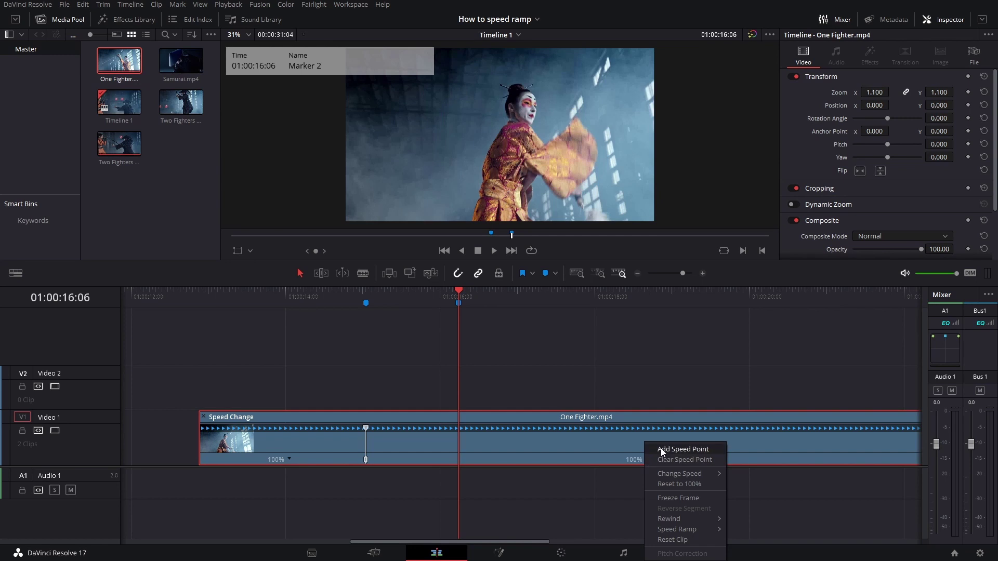
click(661, 448)
drag(447, 288, 276, 304)
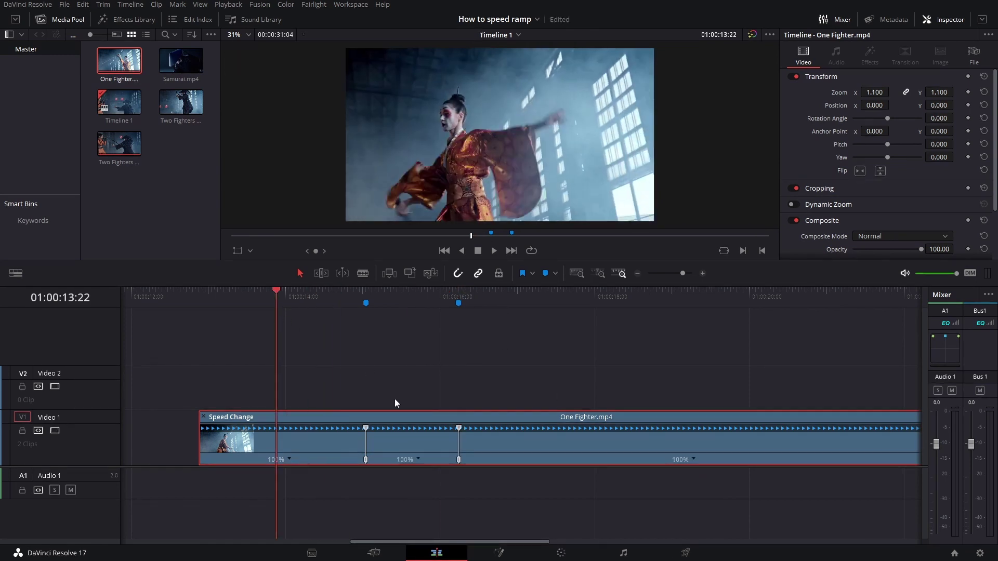
click(403, 295)
click(457, 301)
click(398, 301)
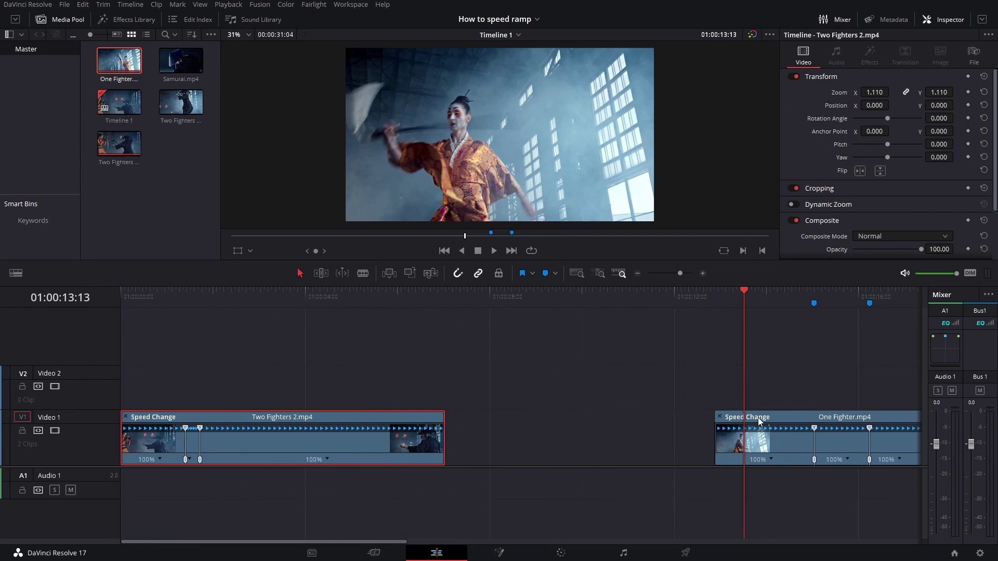
click(774, 452)
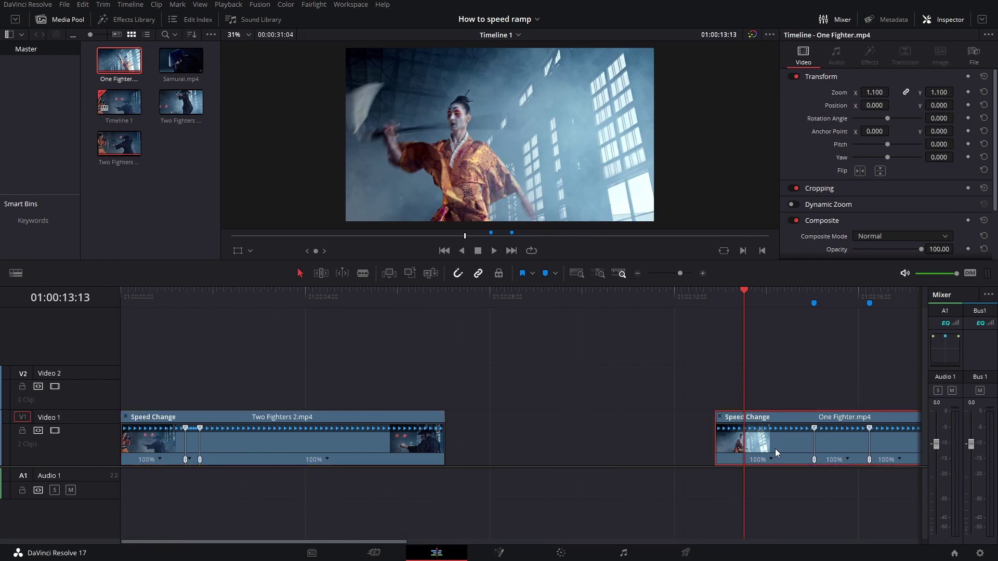
scroll(744, 446, right, 4)
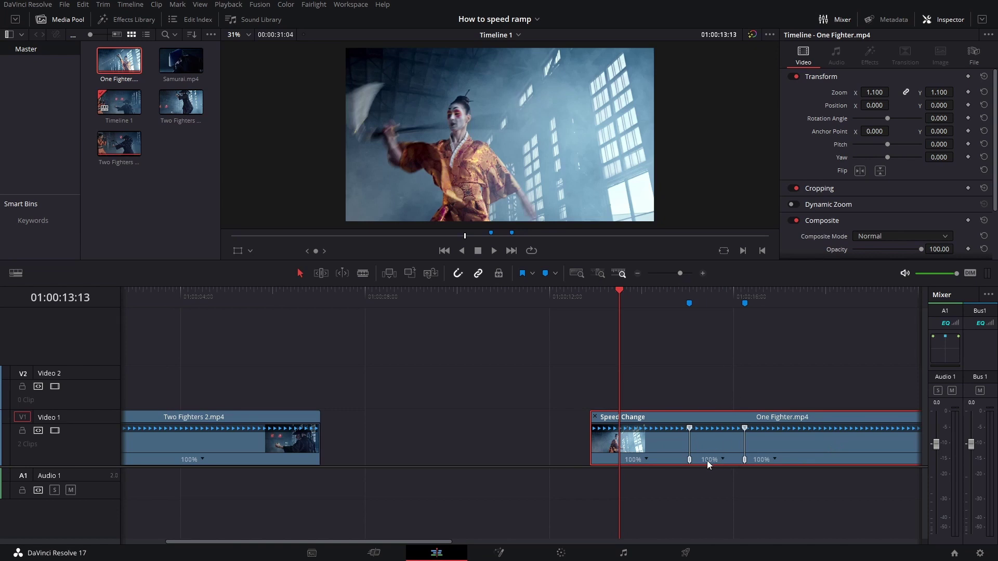
scroll(721, 459, up, 2)
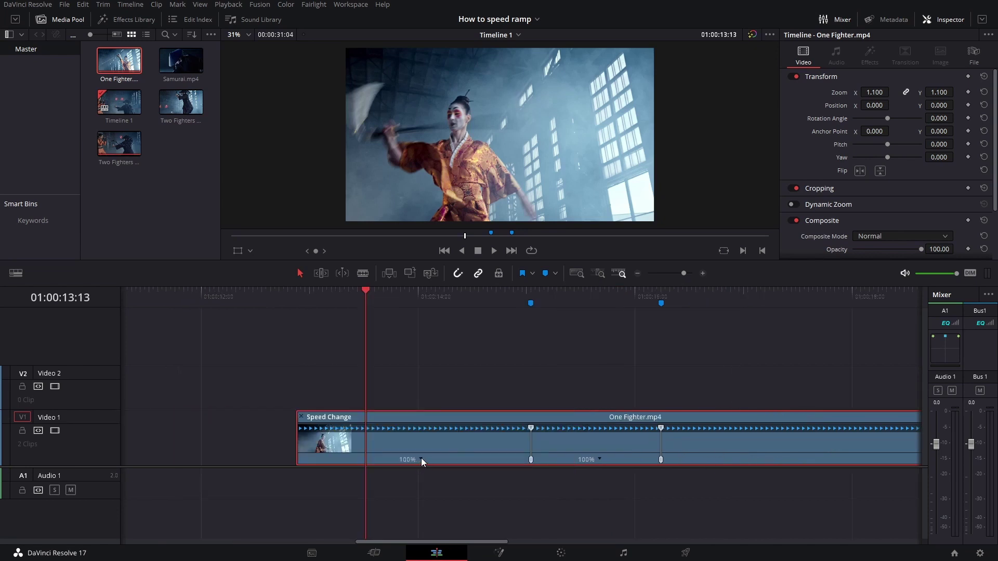
- Change the first and last sections of One Fighter to 400%
right_click(422, 461)
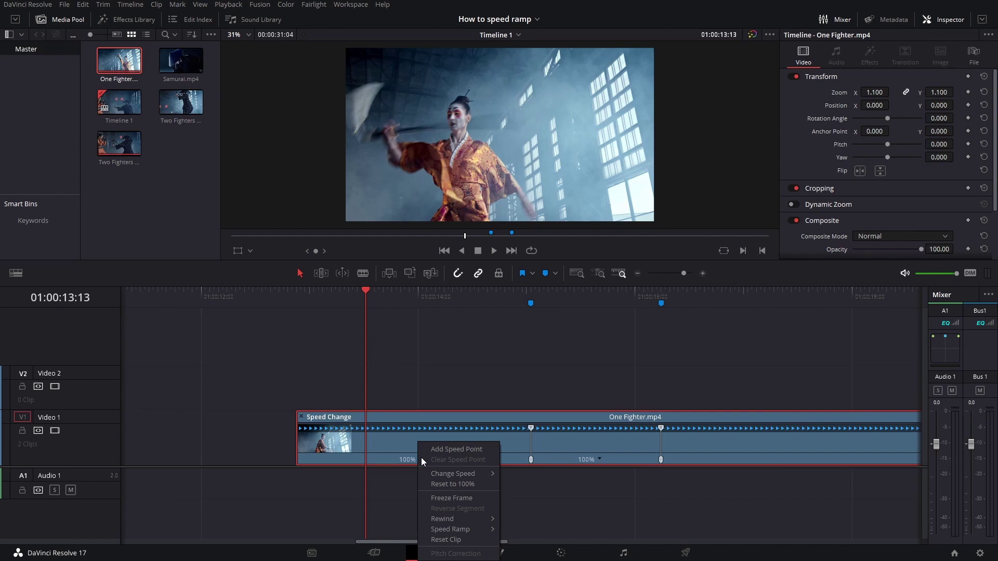
mouse_move(436, 474)
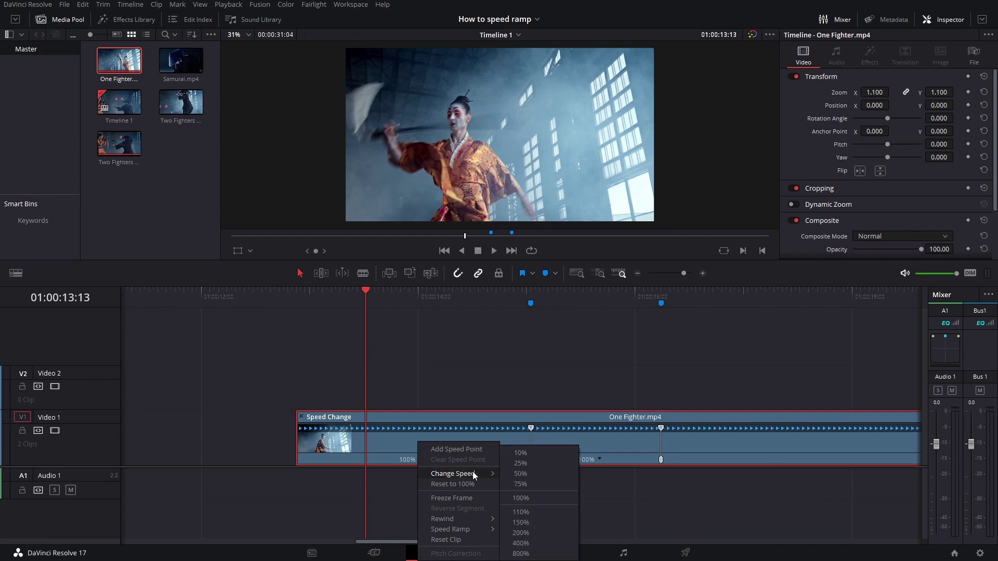
click(520, 543)
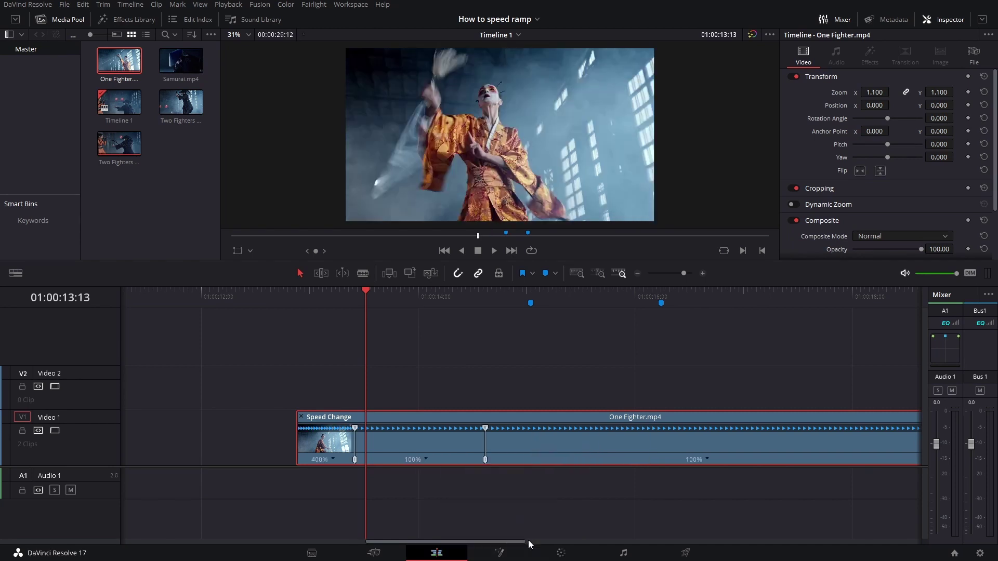
scroll(310, 496, right, 3)
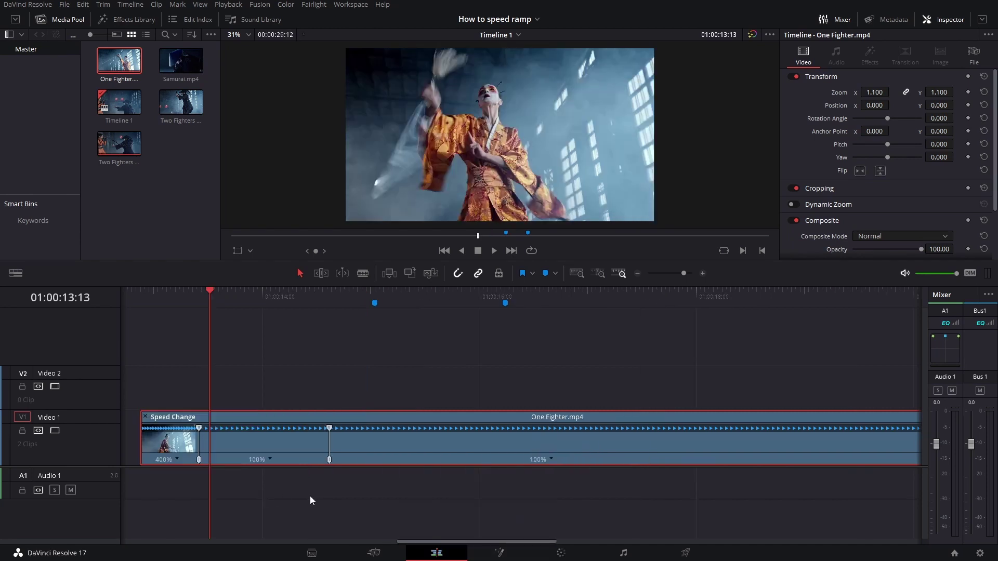
click(551, 459)
mouse_move(567, 476)
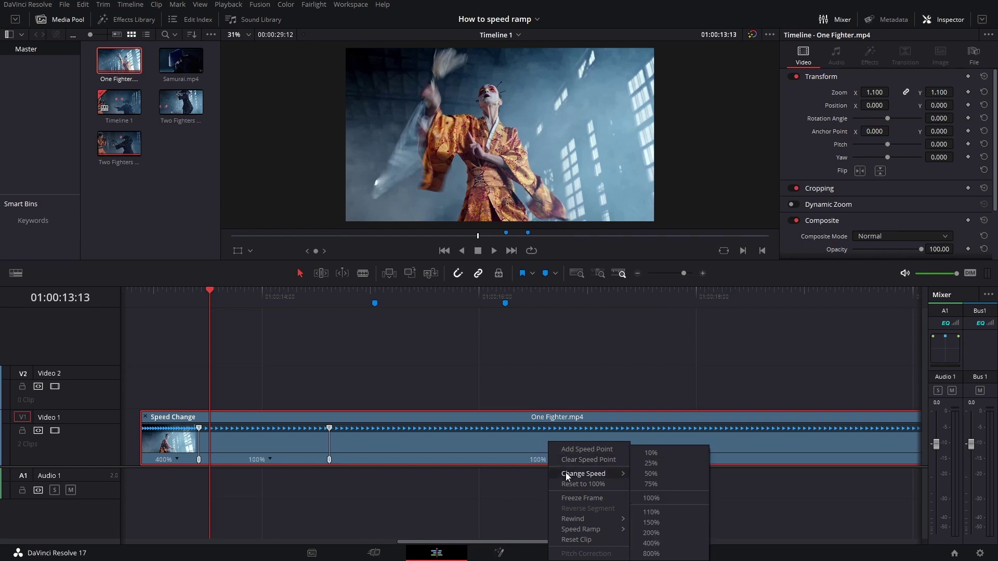
click(656, 543)
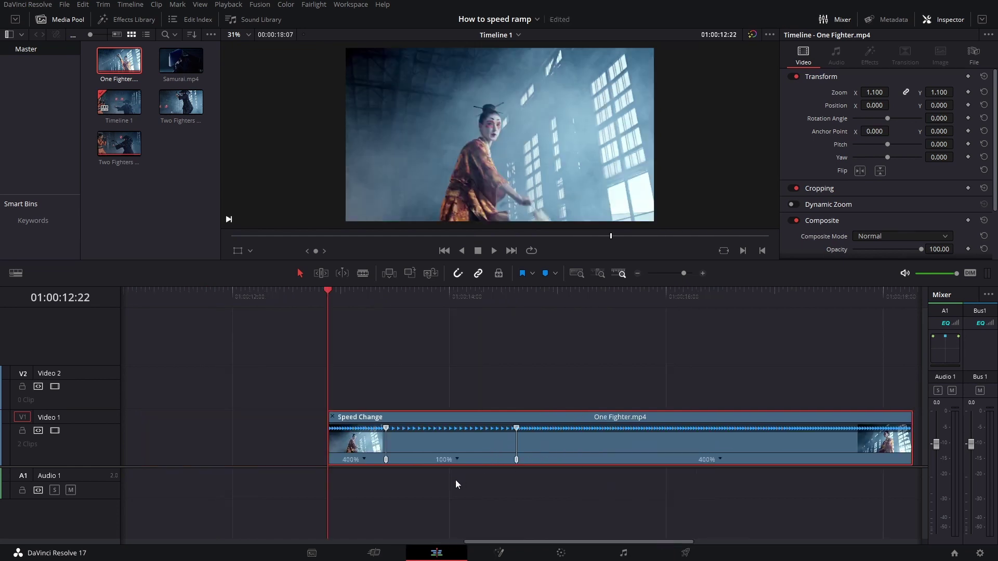
- Play back the 400%-100%-400% ramp, then return to the clip start
key(space)
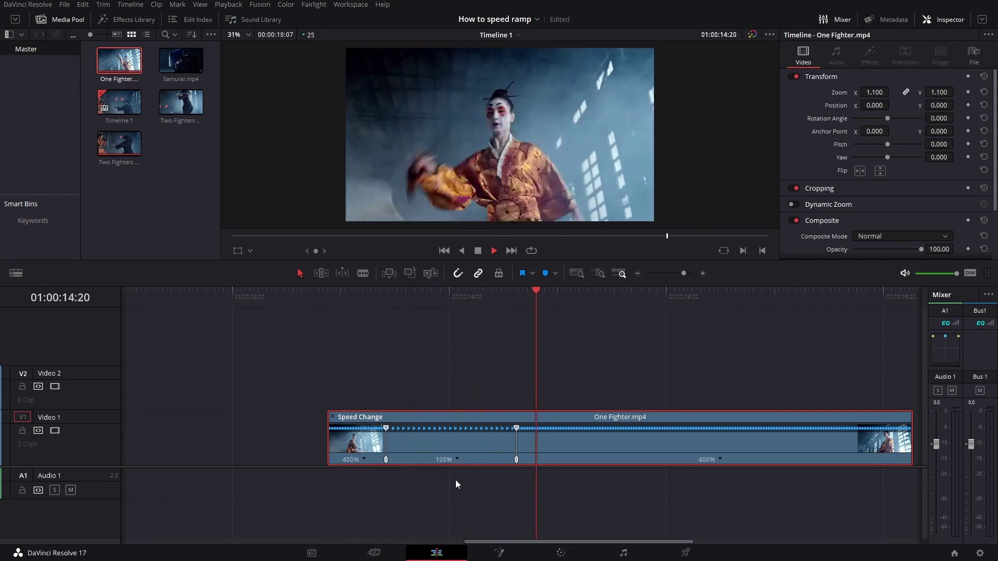
key(space)
key(Left)
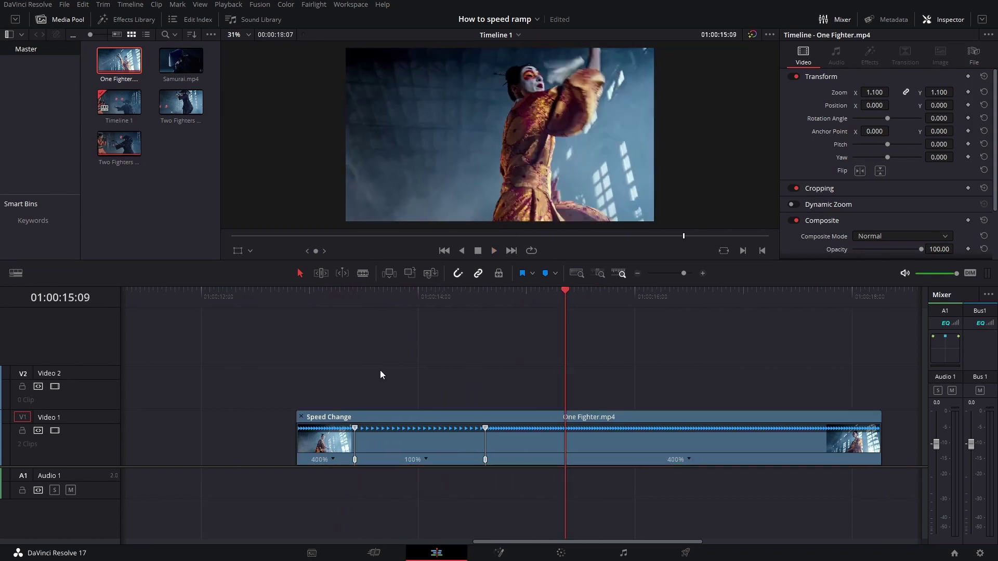
key(Up)
scroll(423, 454, up, 3)
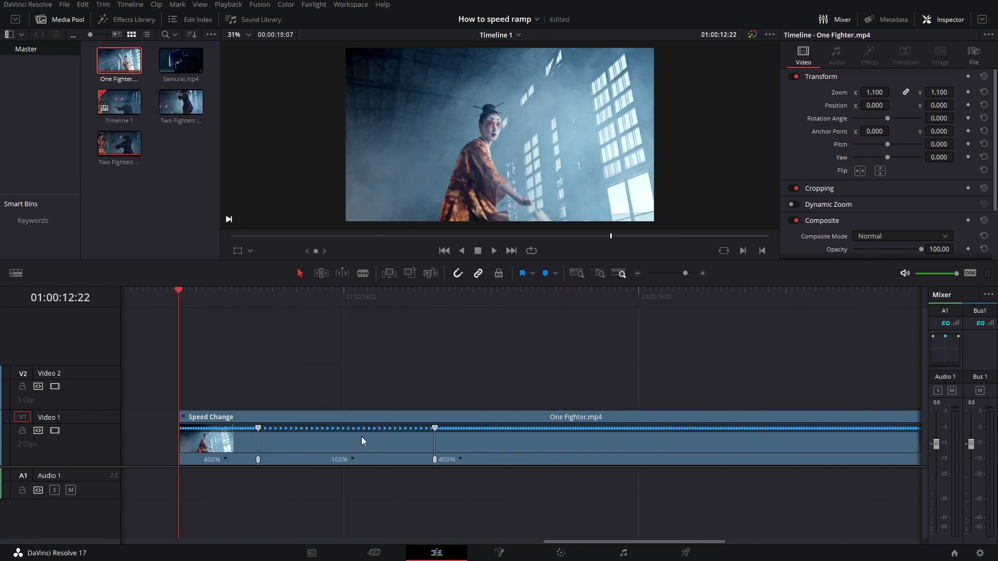
click(361, 440)
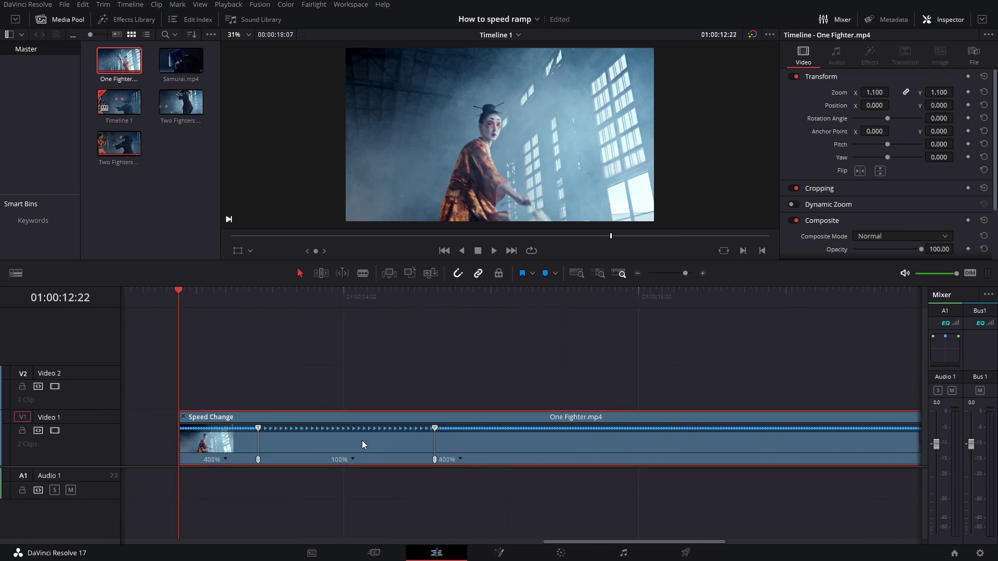
- Show the One Fighter clip's retime curve with Retime Speed displayed instead of Retime Frame
right_click(362, 441)
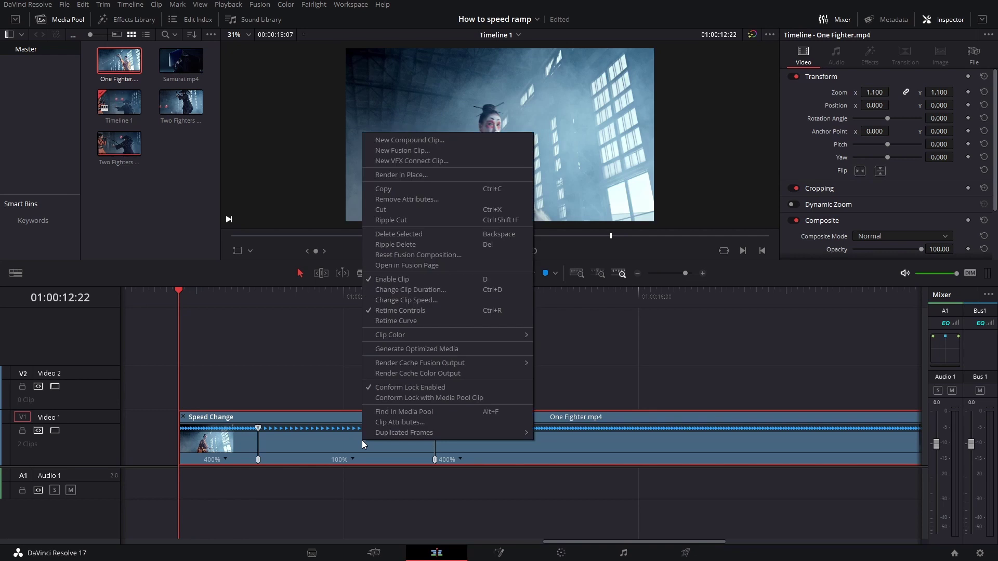
click(411, 322)
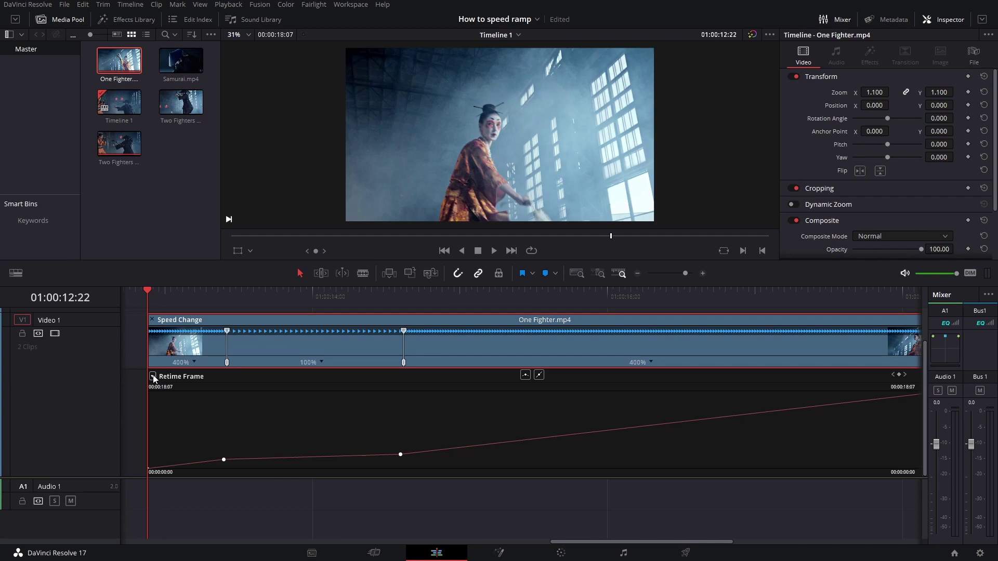
click(153, 377)
click(156, 554)
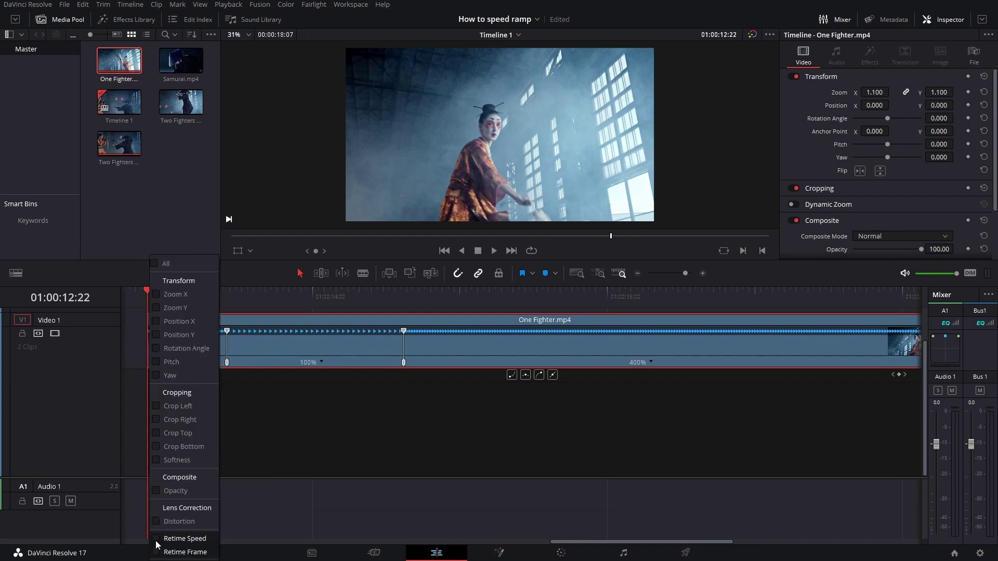
click(156, 540)
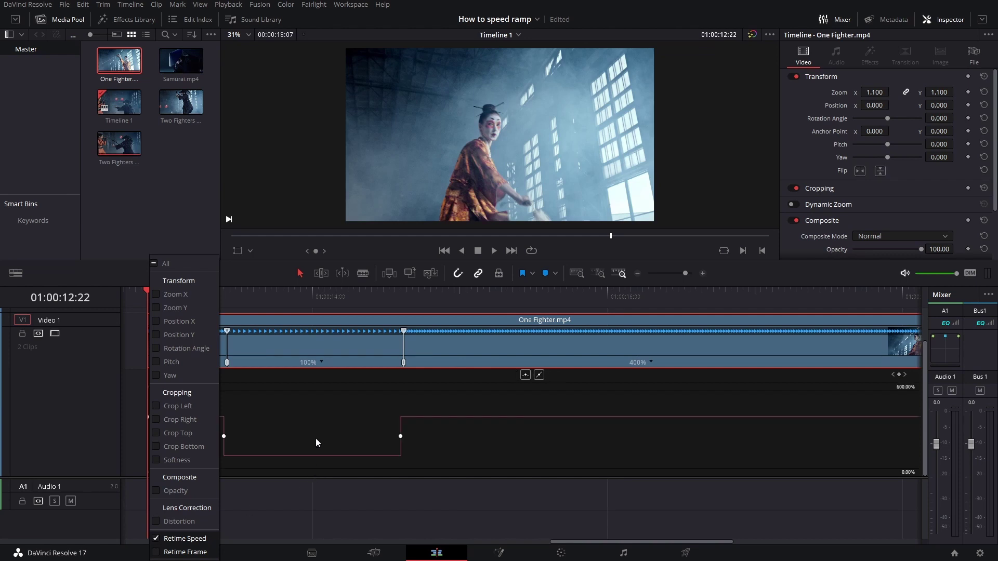
click(314, 465)
scroll(355, 437, up, 2)
- Make both Retime Speed keyframes smooth eases and widen their bezier handles for gentler 400%-100% ramps
click(353, 437)
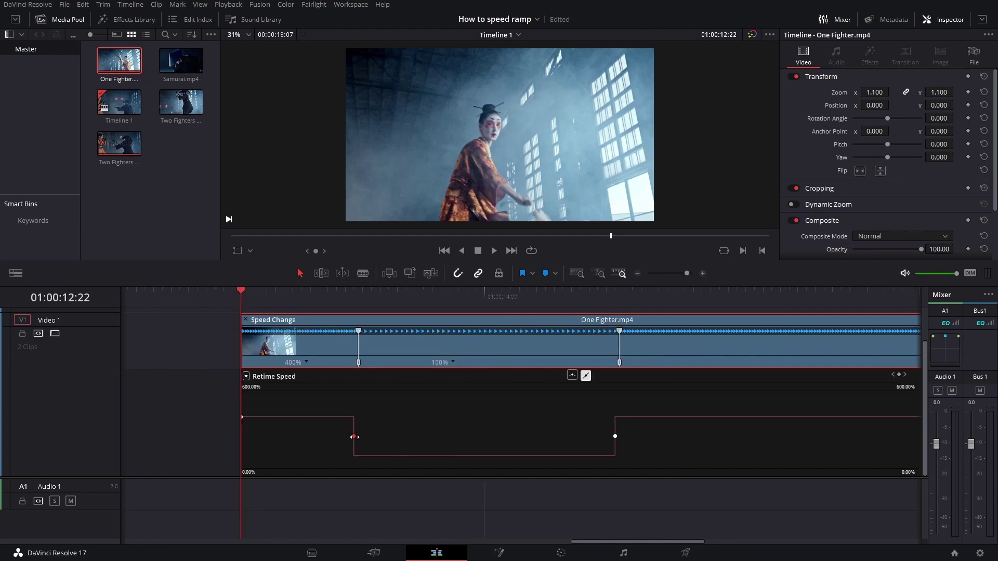
click(572, 376)
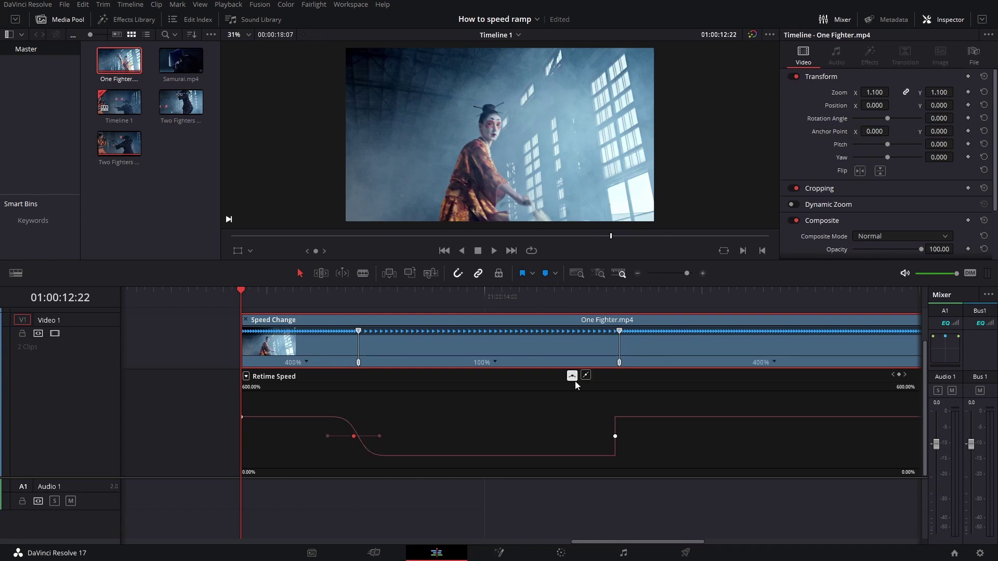
click(614, 436)
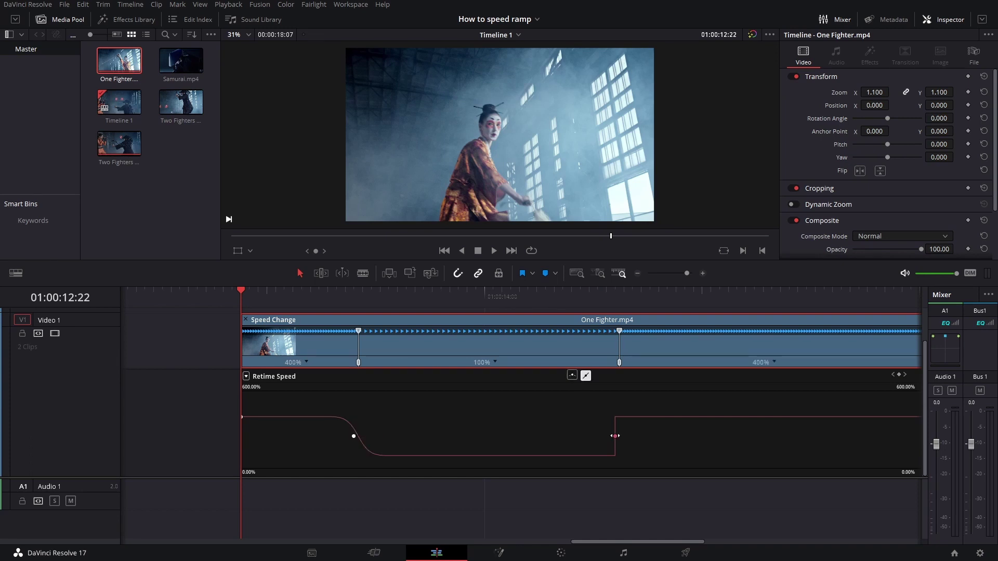
click(572, 376)
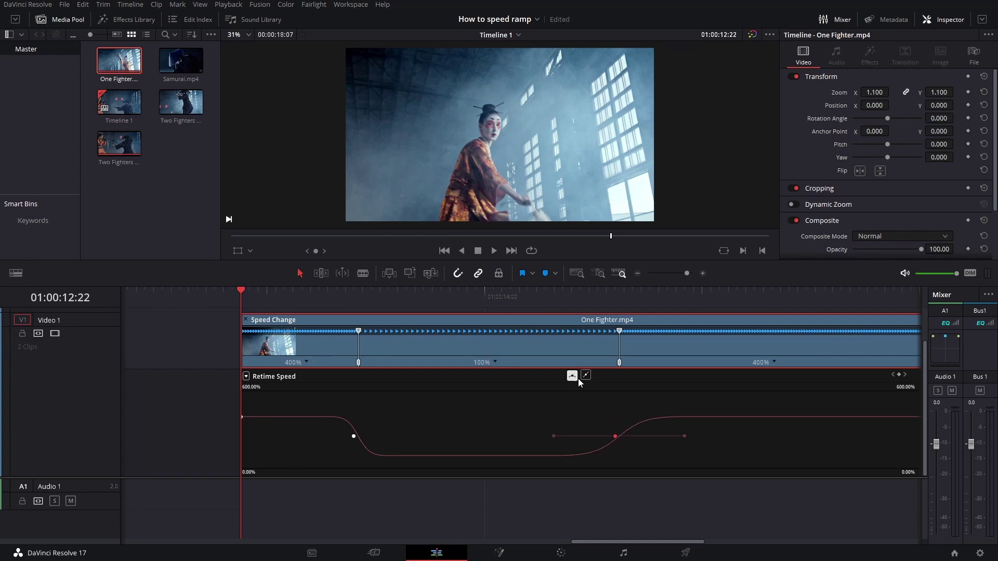
drag(687, 435, 699, 438)
click(353, 436)
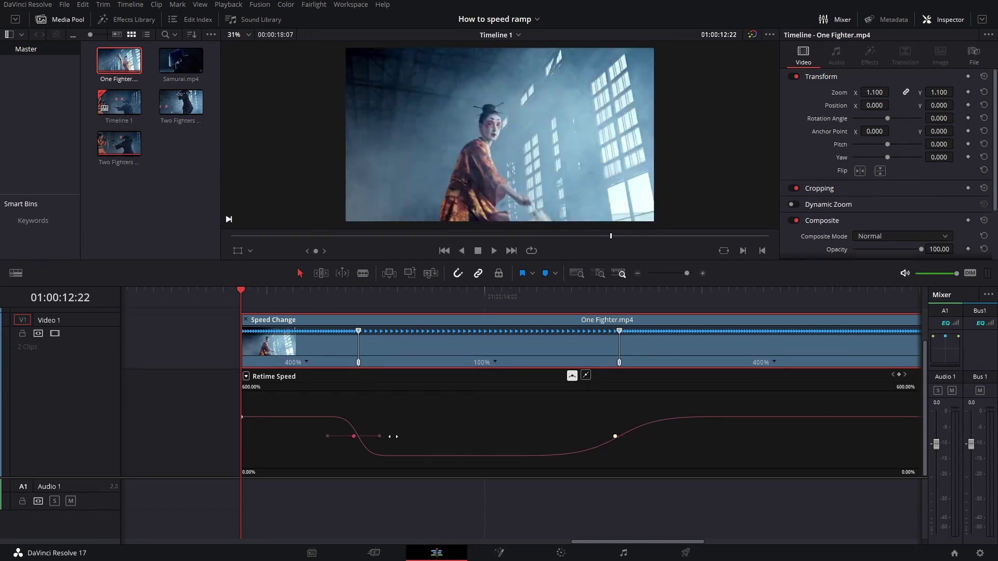
drag(329, 438, 281, 443)
click(576, 273)
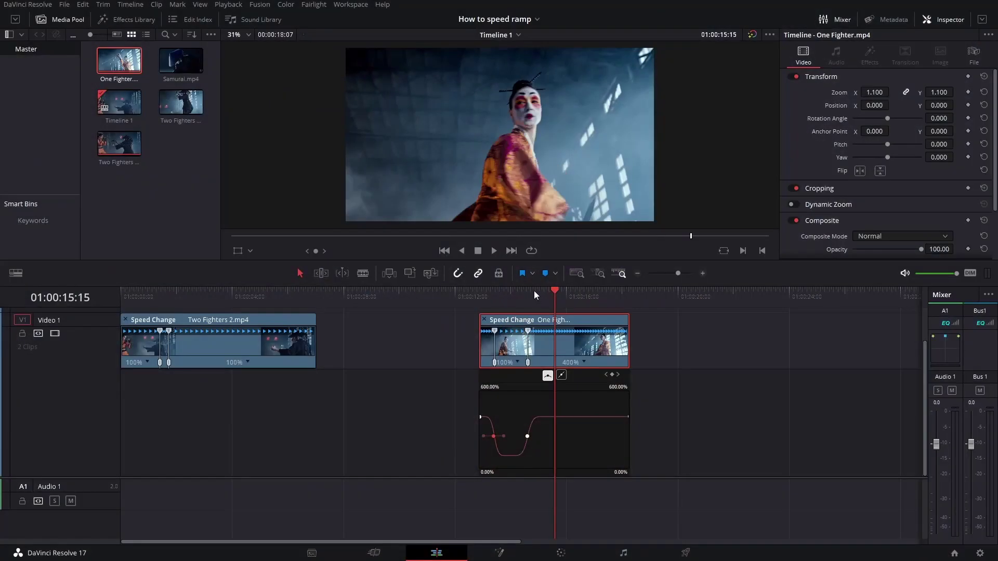
drag(535, 291, 475, 295)
key(space)
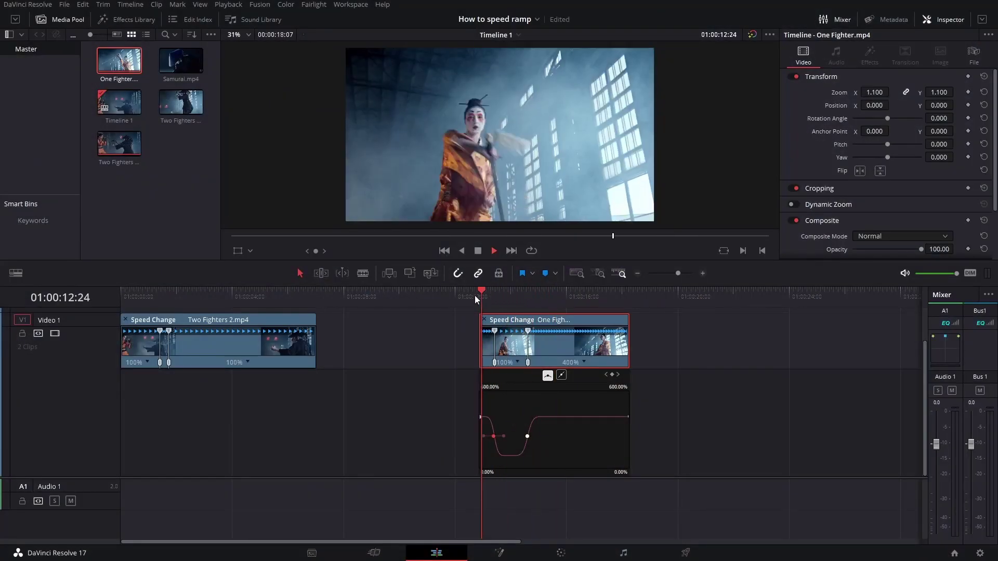
key(space)
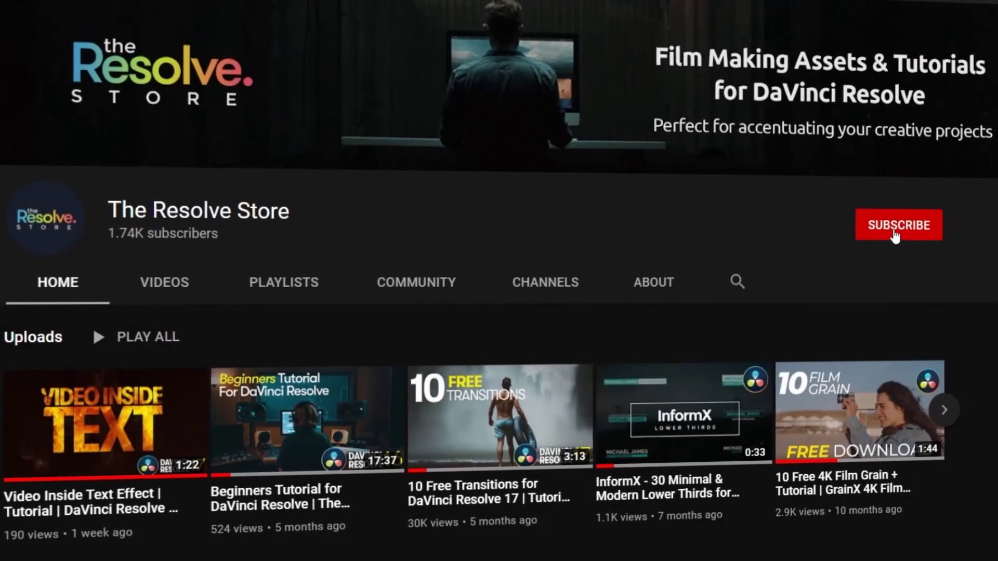
click(901, 227)
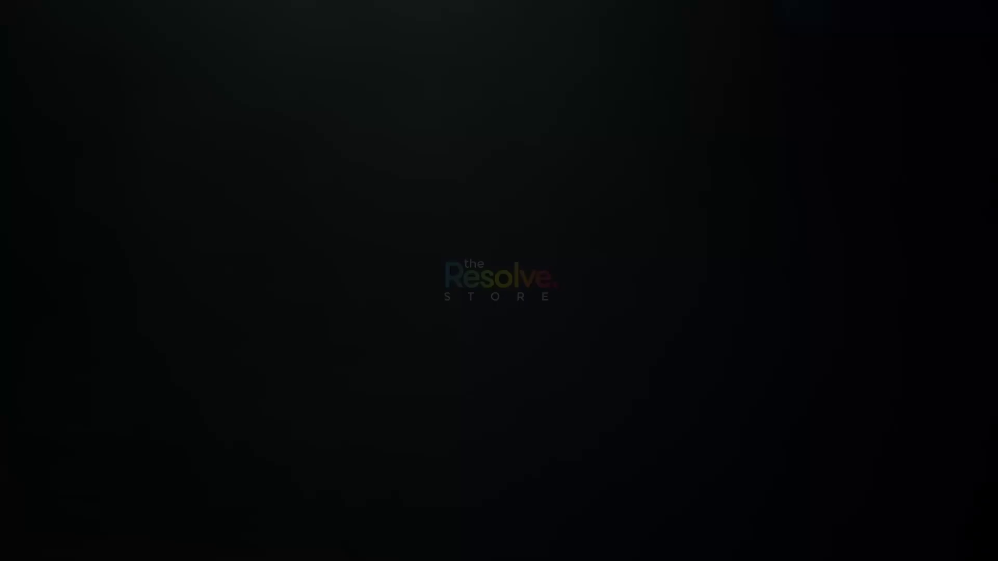